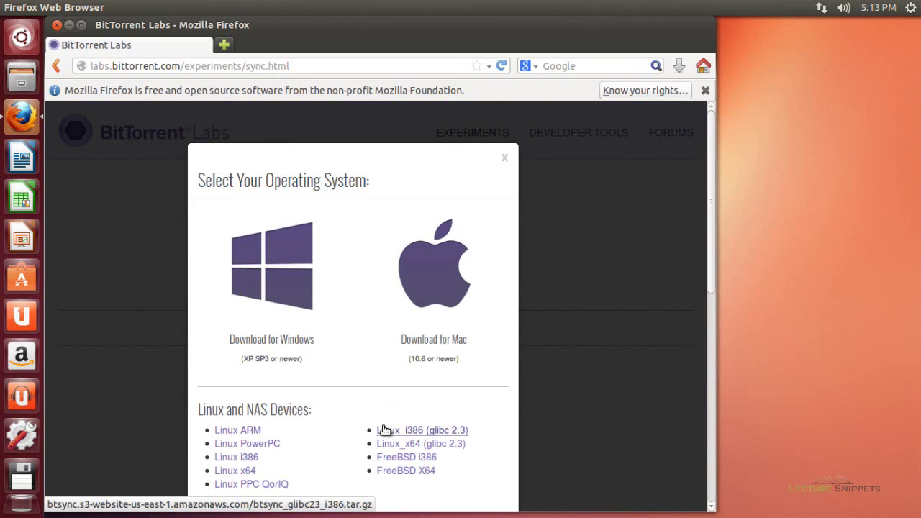
Step: Download the Linux x64 build of BitTorrent Sync, save btsync_x64.tar.gz to disk, and dismiss the newsletter sign-up prompt
click(236, 471)
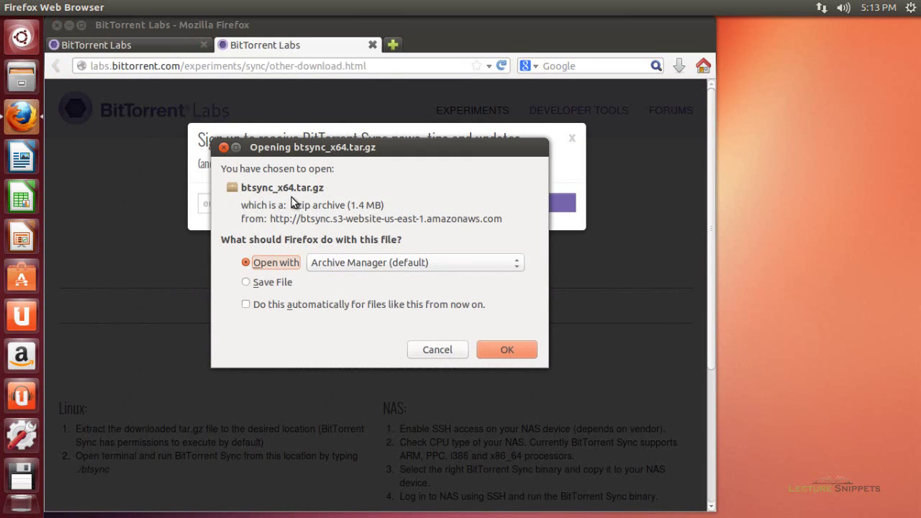
click(251, 280)
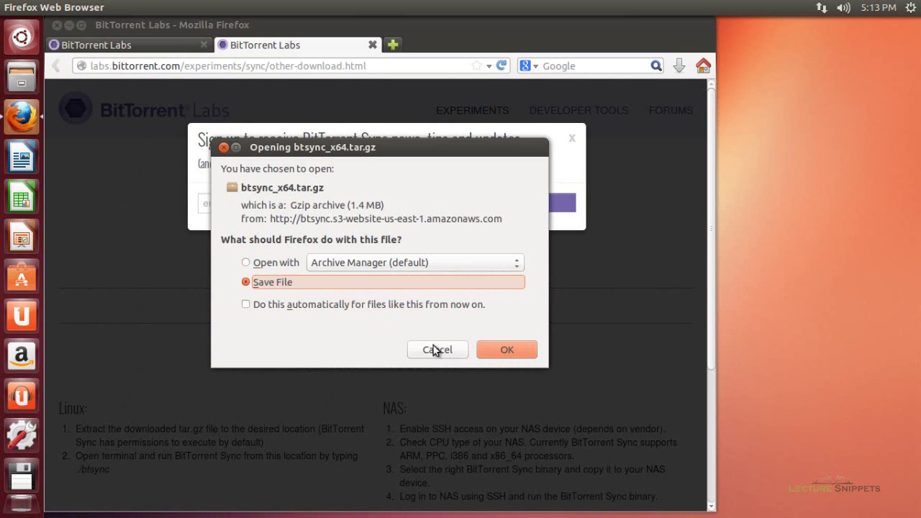
click(485, 356)
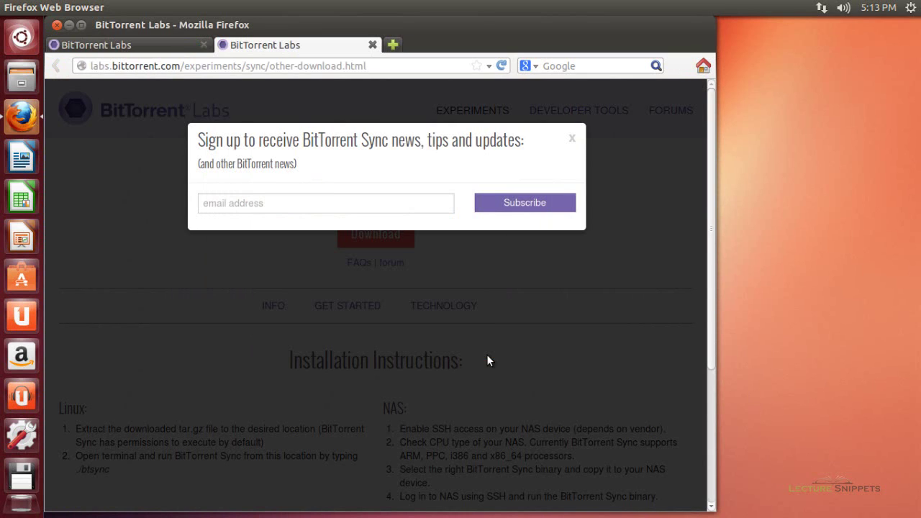
click(382, 227)
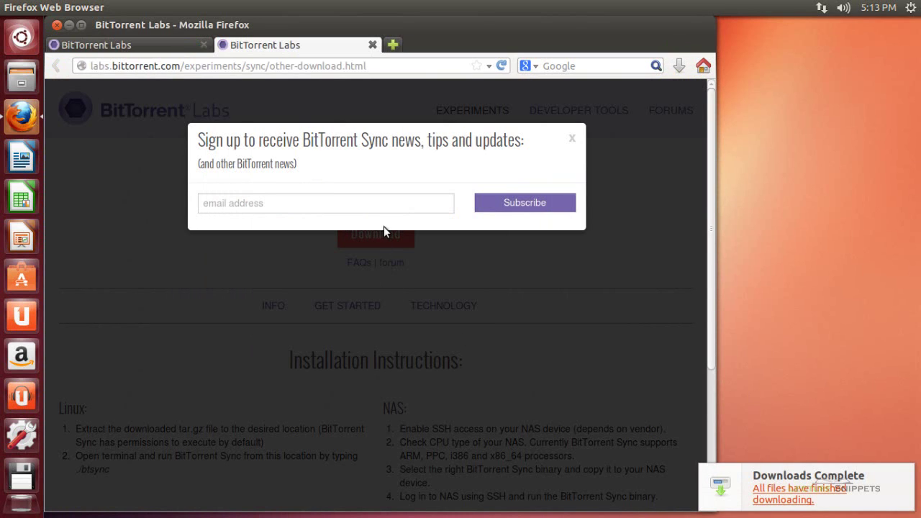
click(572, 140)
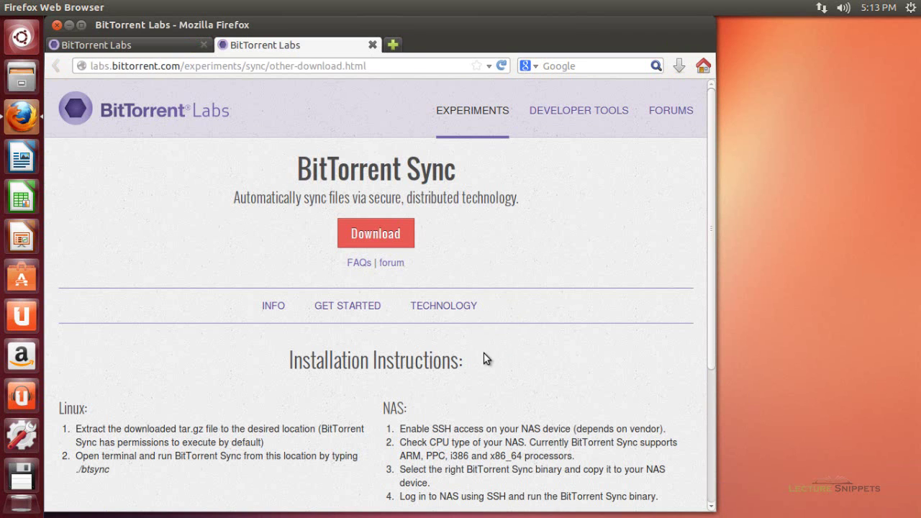
Step: Review the Linux installation instructions, highlighting the archive extraction step and the ./btsync command
scroll(468, 352, down, 1)
scroll(392, 362, down, 1)
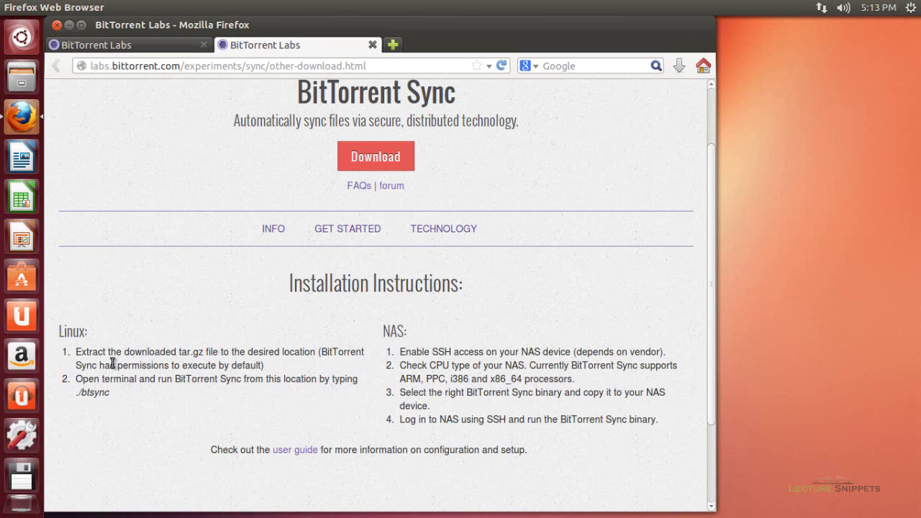
drag(143, 352, 233, 352)
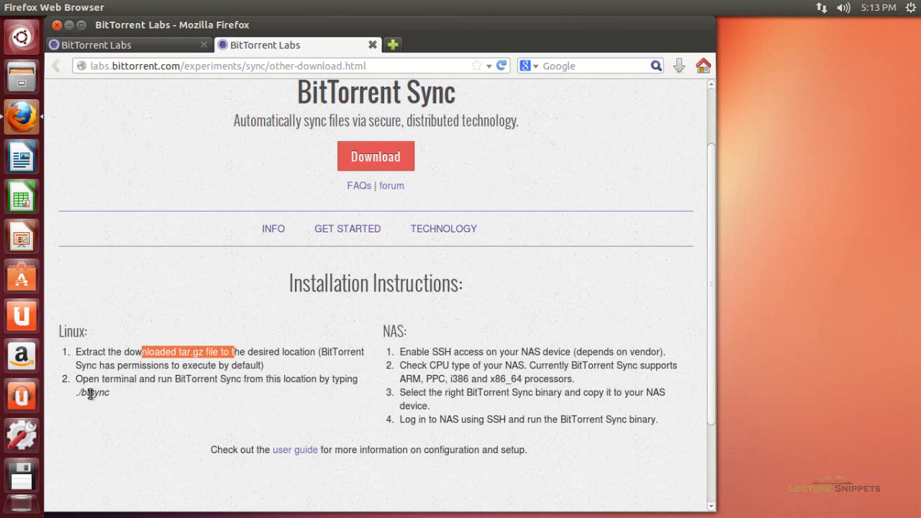
drag(76, 393, 108, 395)
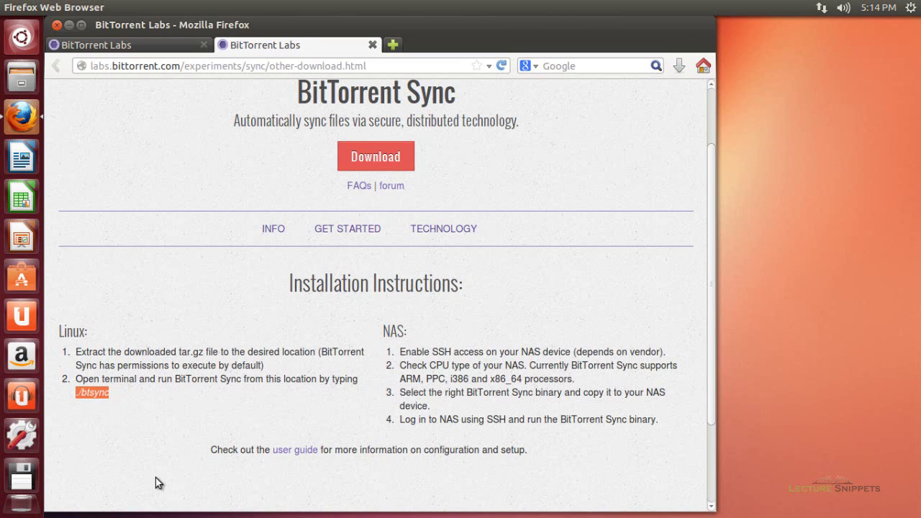
Step: Close the browser and extract btsync_x64.tar.gz inside the Downloads folder using the Files manager
click(372, 44)
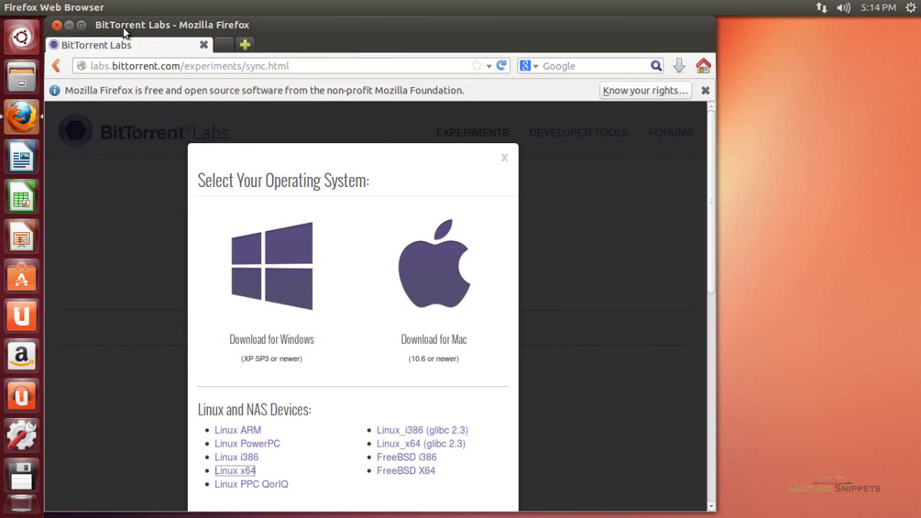
click(57, 25)
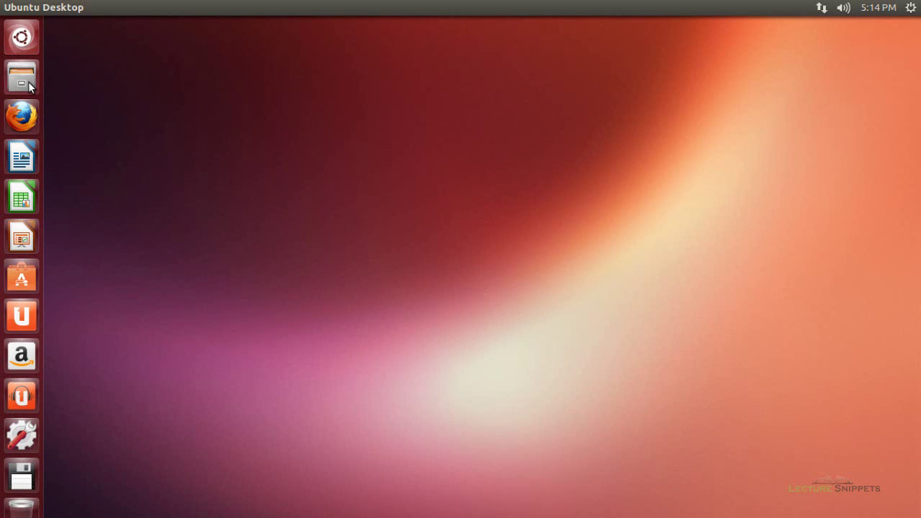
click(22, 80)
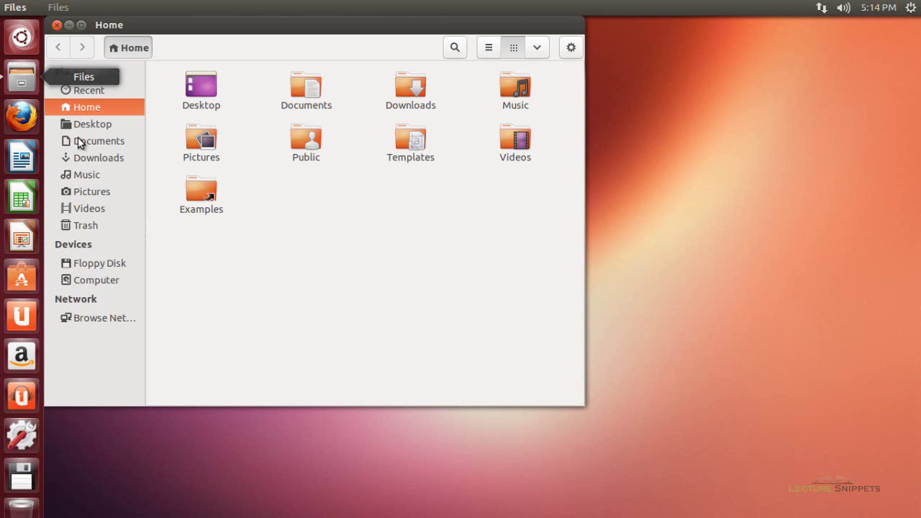
click(87, 156)
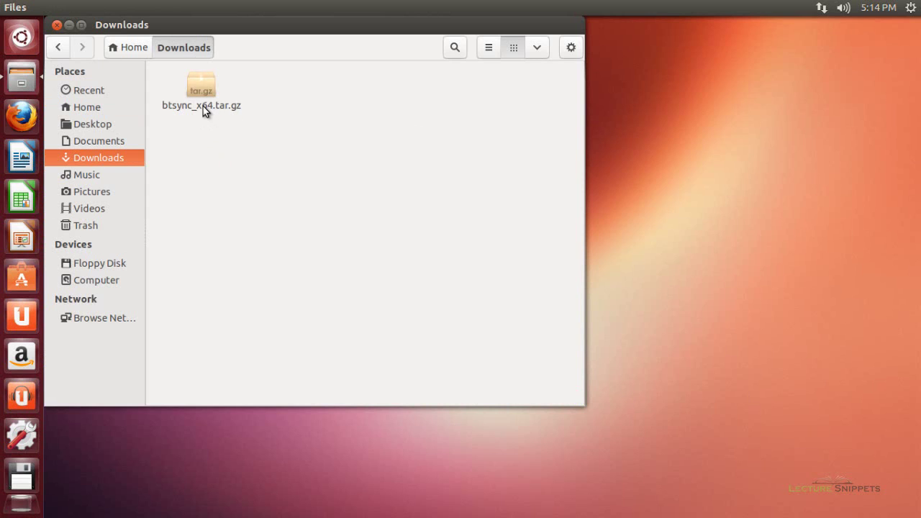
right_click(203, 106)
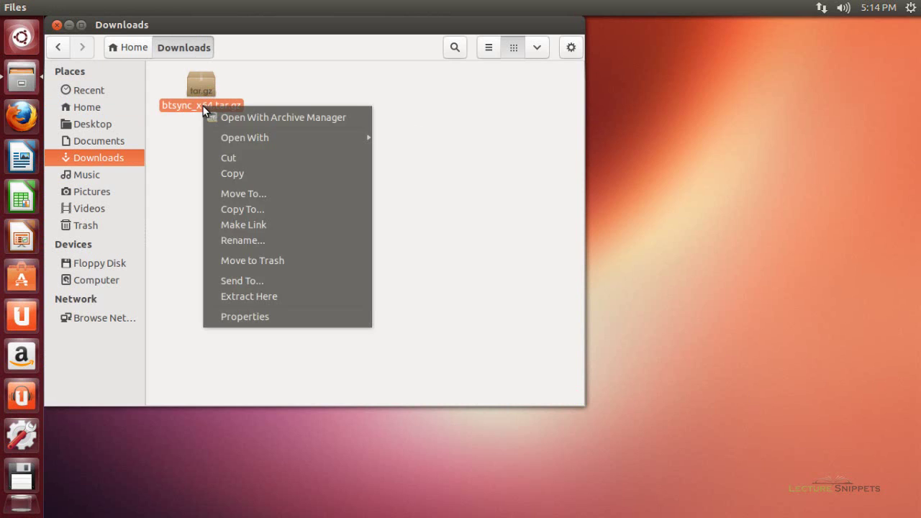
click(243, 298)
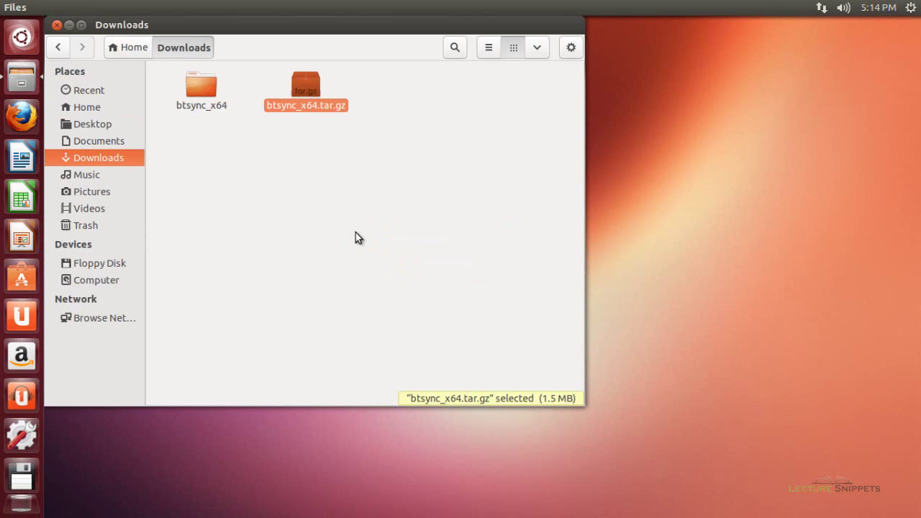
Step: Move the extracted btsync_x64 folder from Downloads to the Home folder
click(211, 100)
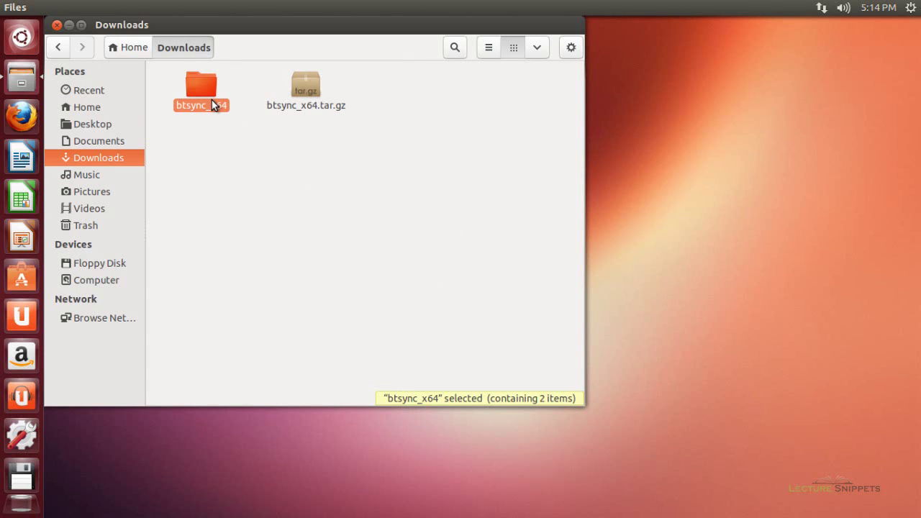
right_click(211, 100)
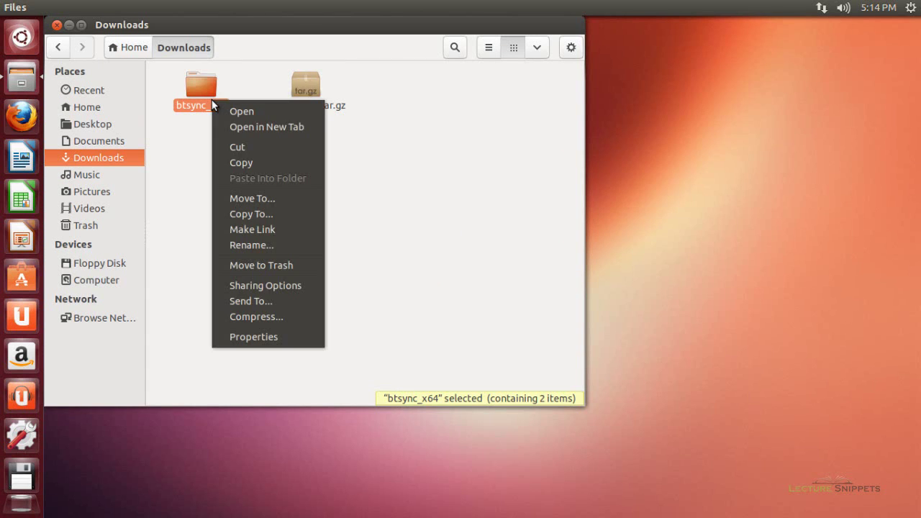
click(236, 148)
click(88, 107)
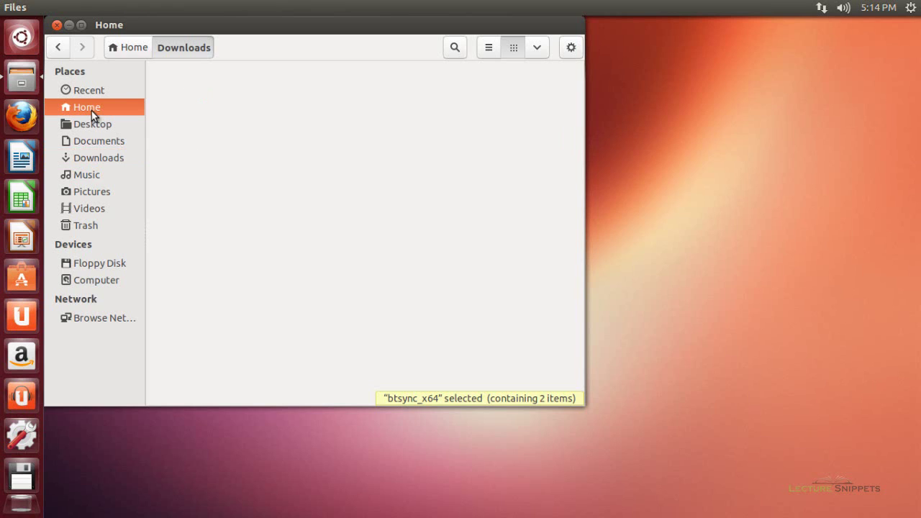
right_click(279, 215)
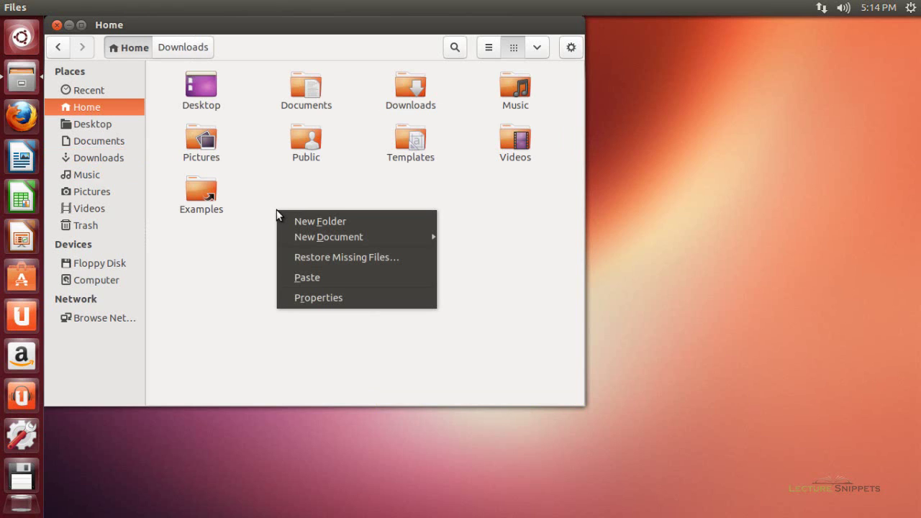
click(305, 274)
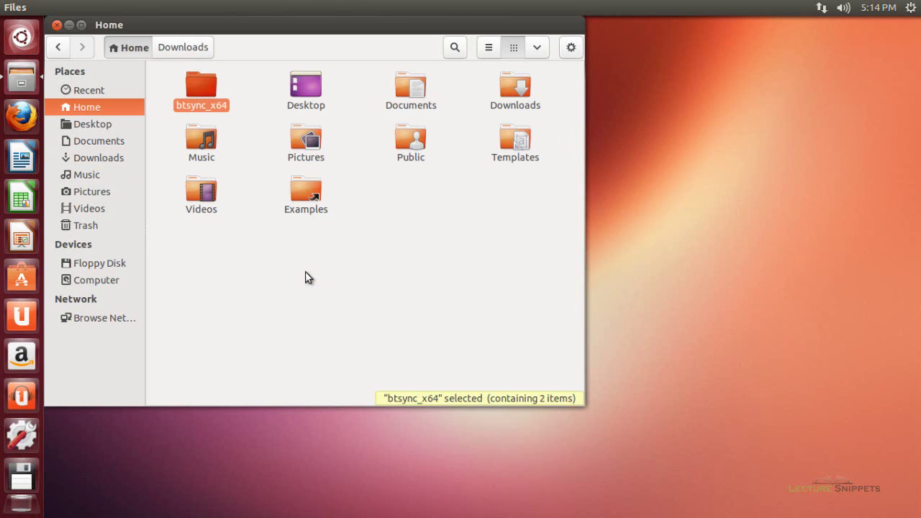
click(305, 278)
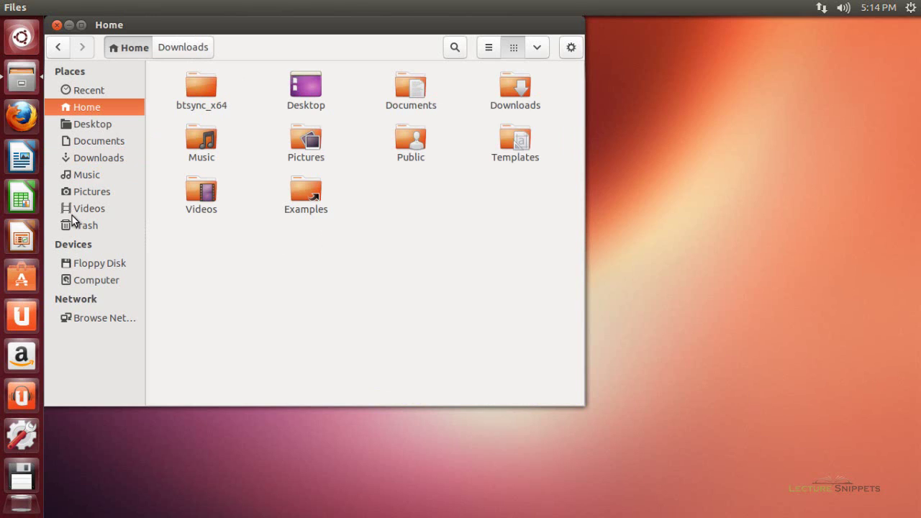
Step: Open a Terminal and change to the btsync_x64 directory
click(22, 39)
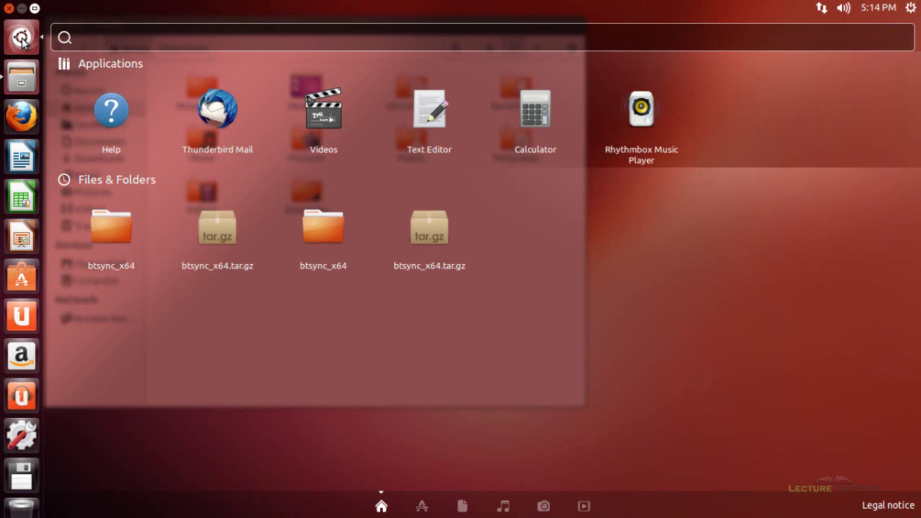
text(termin)
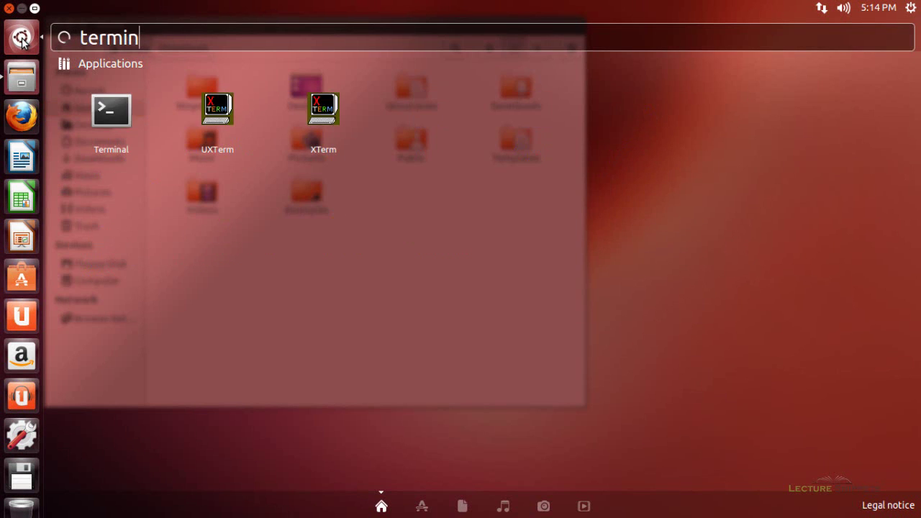
key(Return)
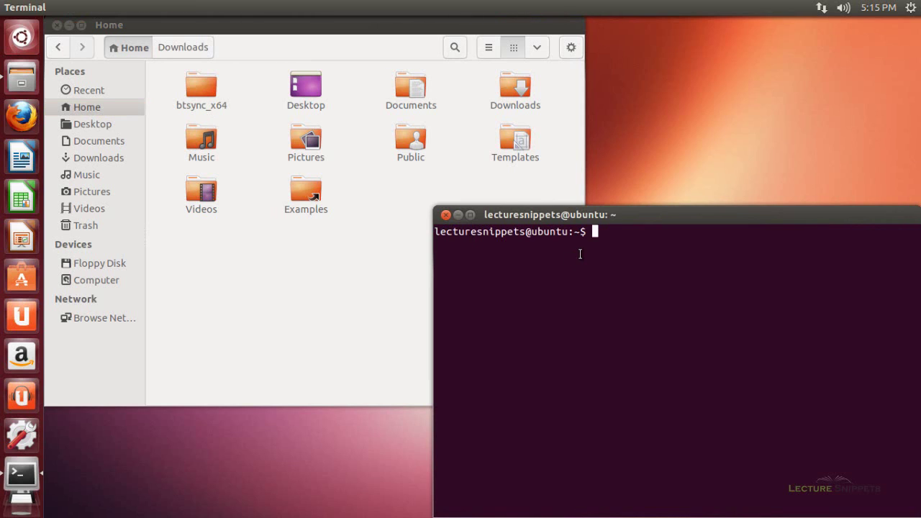
text(cd b)
key(Tab)
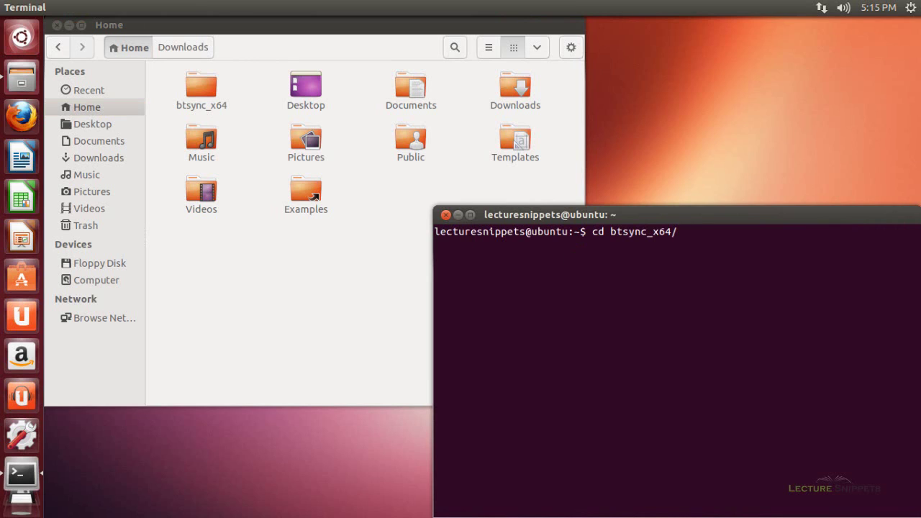
key(Return)
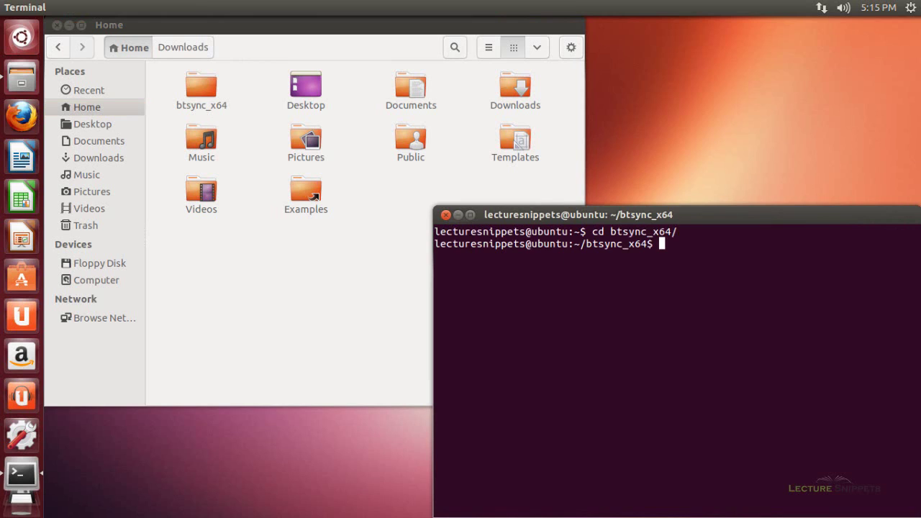
Step: List the directory's contents, run ./btsync, and highlight the process ID in its output
text(ls)
key(Return)
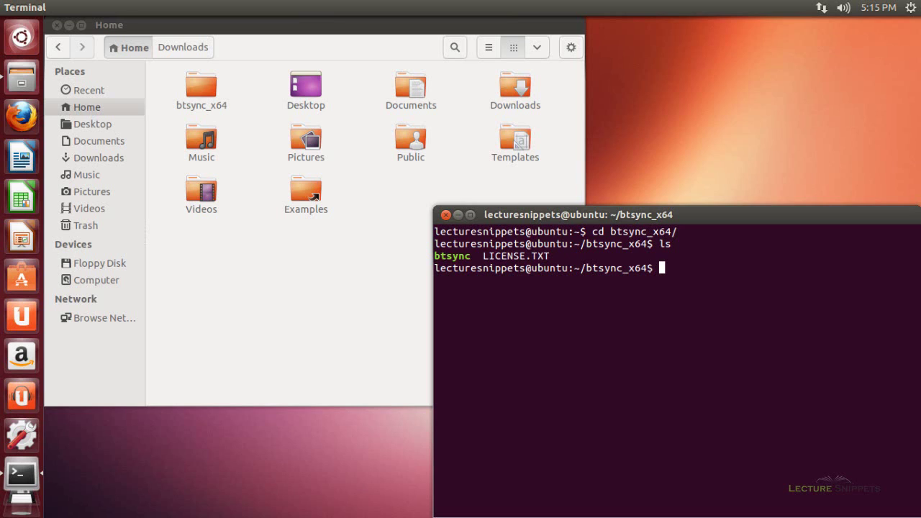
text(./b)
key(Tab)
key(Return)
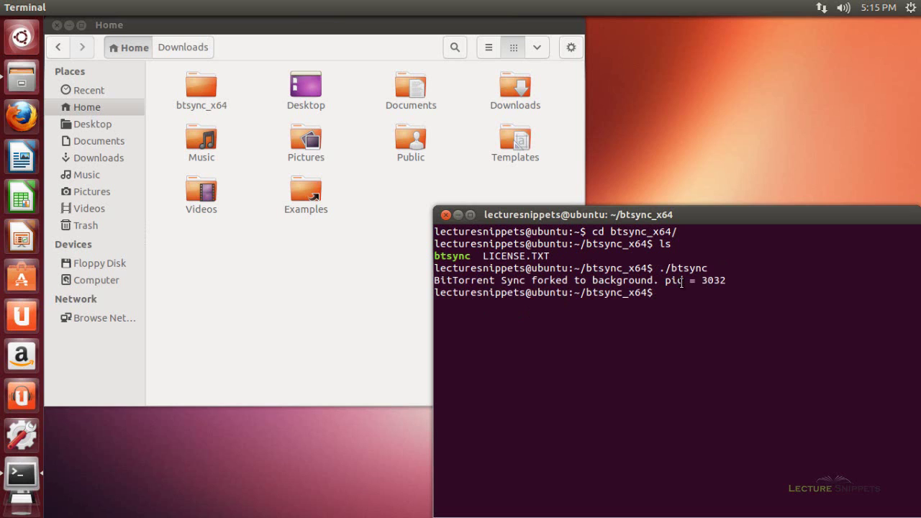
drag(703, 281, 723, 287)
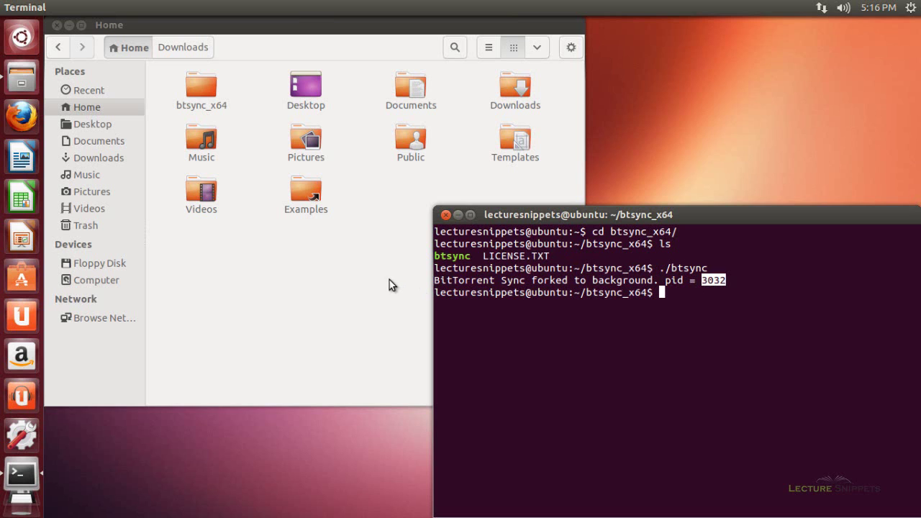
Step: Open localhost:8888 in Firefox and agree to the BitTorrent Sync privacy policy and terms
click(180, 223)
click(30, 116)
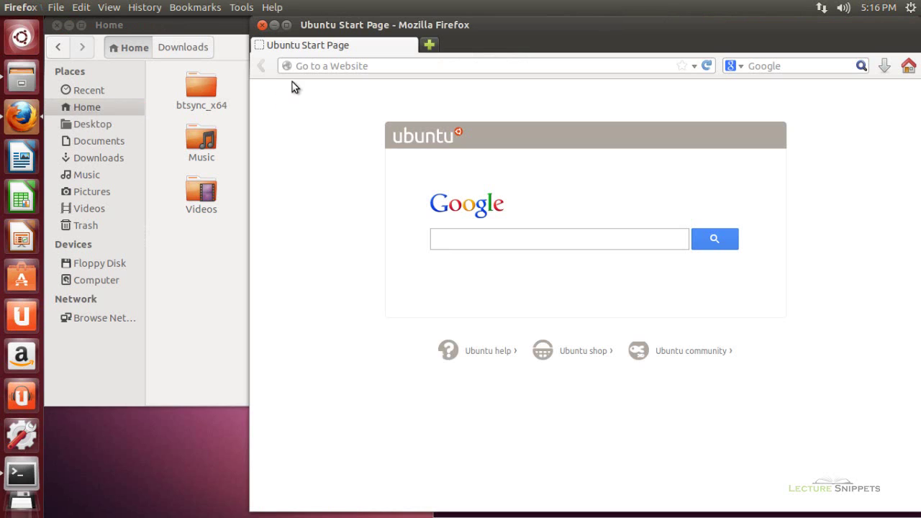
click(310, 67)
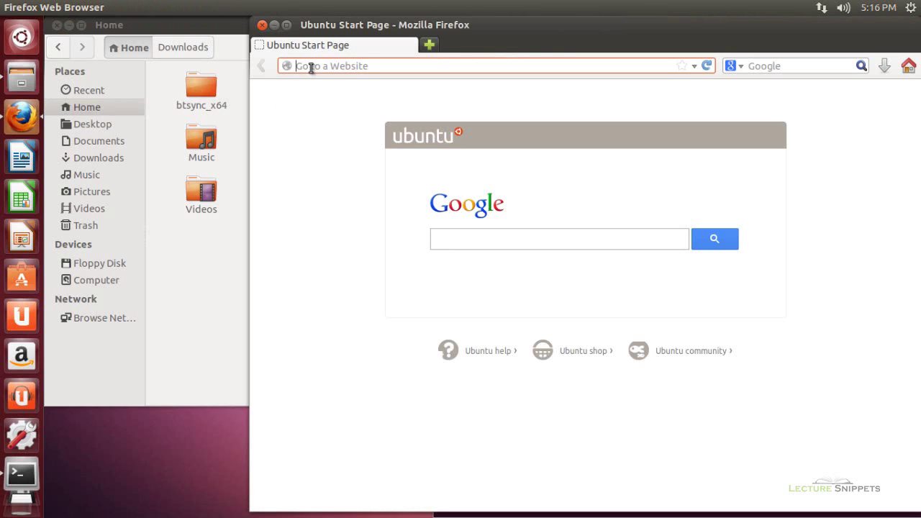
text(localhost:888)
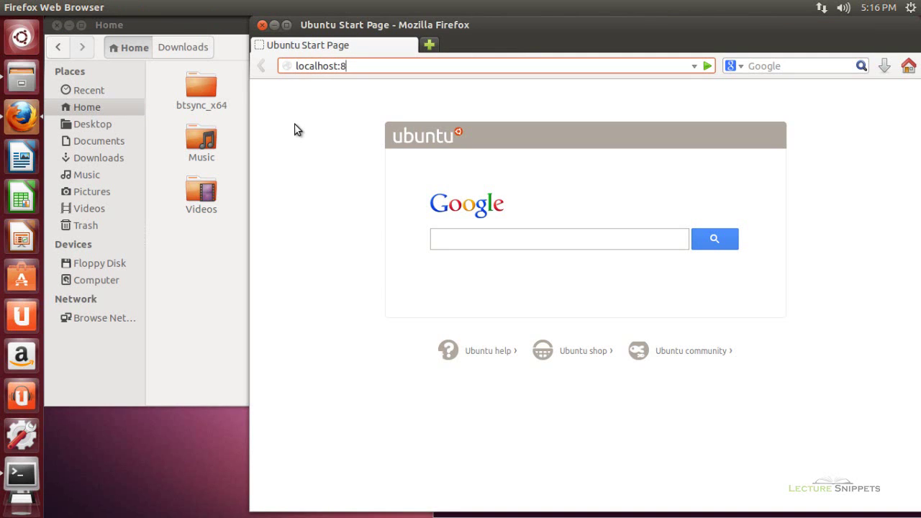
text(8)
key(Return)
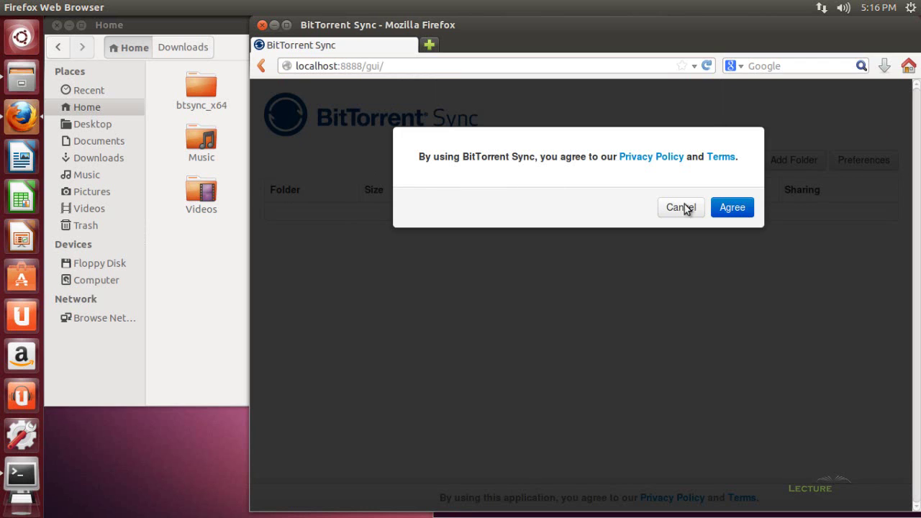
click(719, 208)
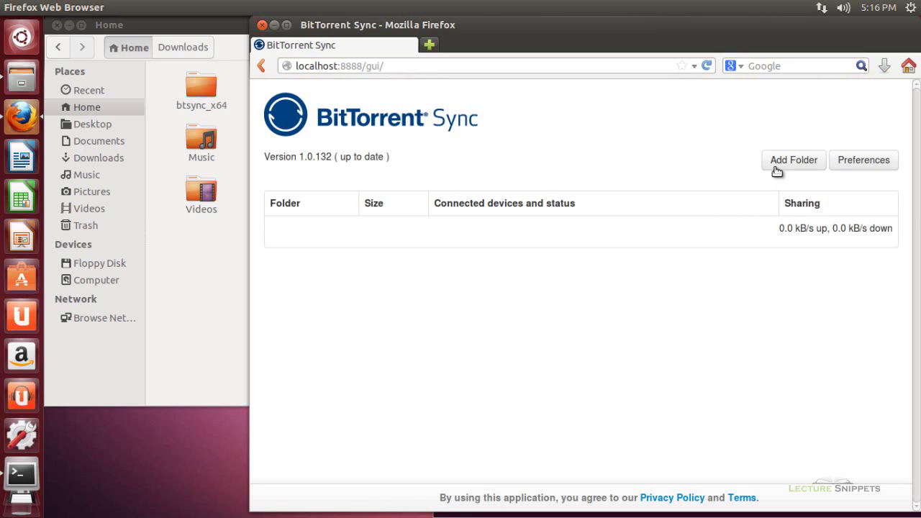
Step: Start adding a shared folder in BitTorrent Sync and generate a new secret for it
drag(718, 228, 718, 228)
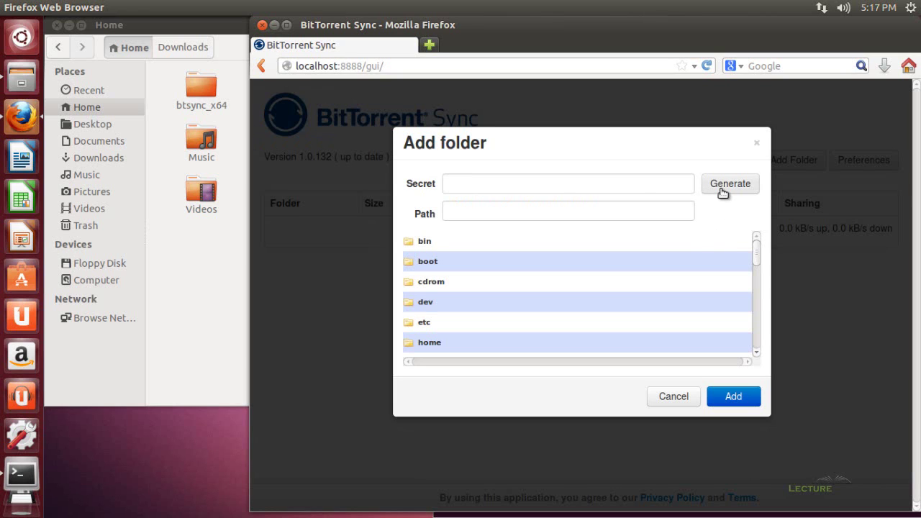
click(722, 190)
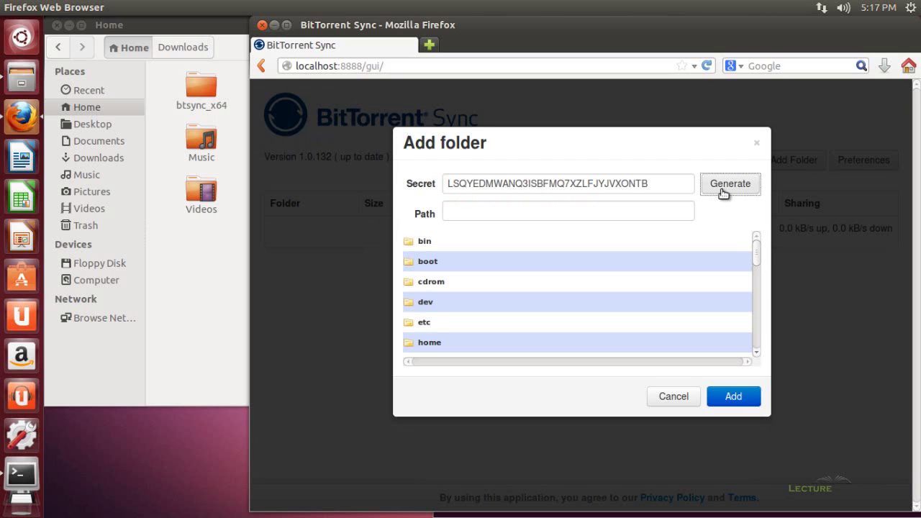
click(654, 210)
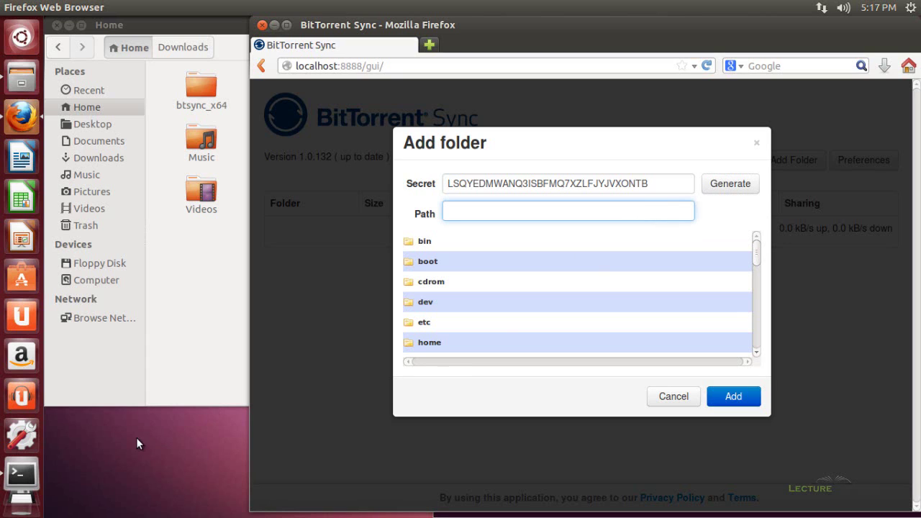
Step: Create a new folder named sync on the Ubuntu desktop
right_click(112, 450)
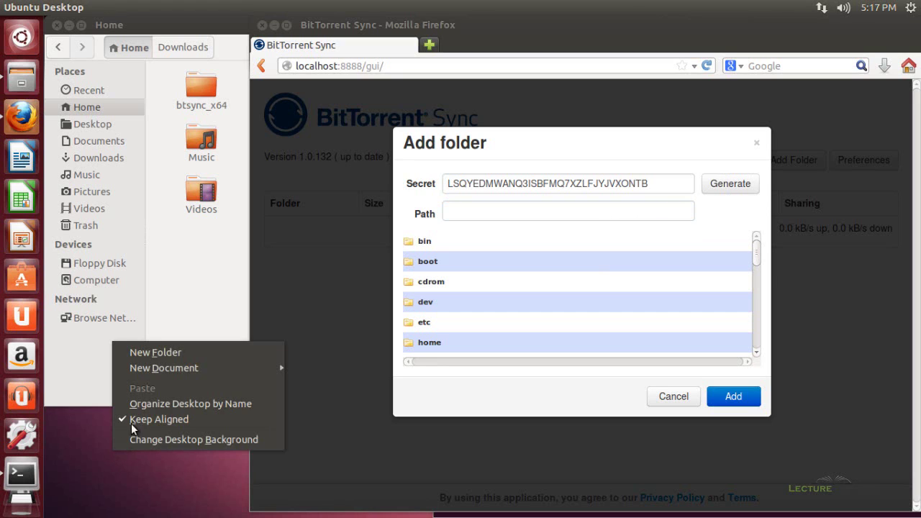
click(142, 355)
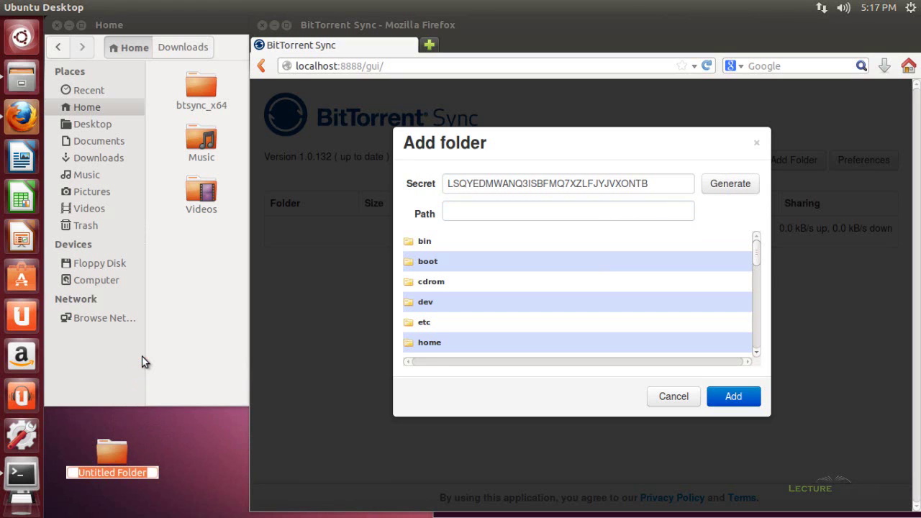
text(sync)
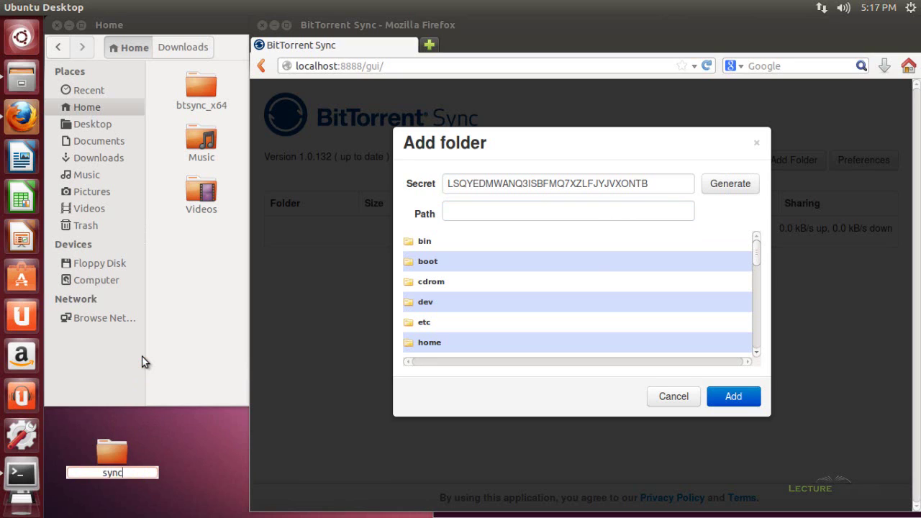
key(Return)
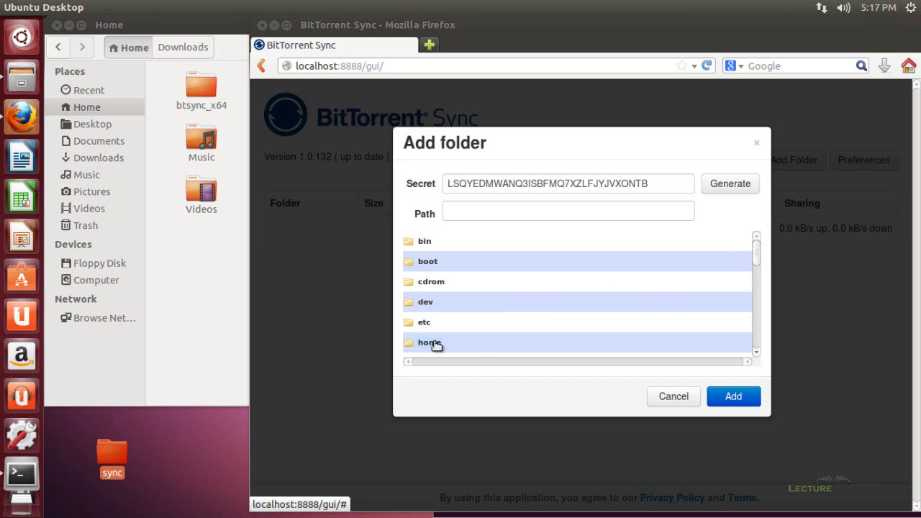
Step: Set the shared folder's path to the sync folder on the Desktop, inside home/lecturesnippets, and add it
click(477, 344)
scroll(757, 271, down, 2)
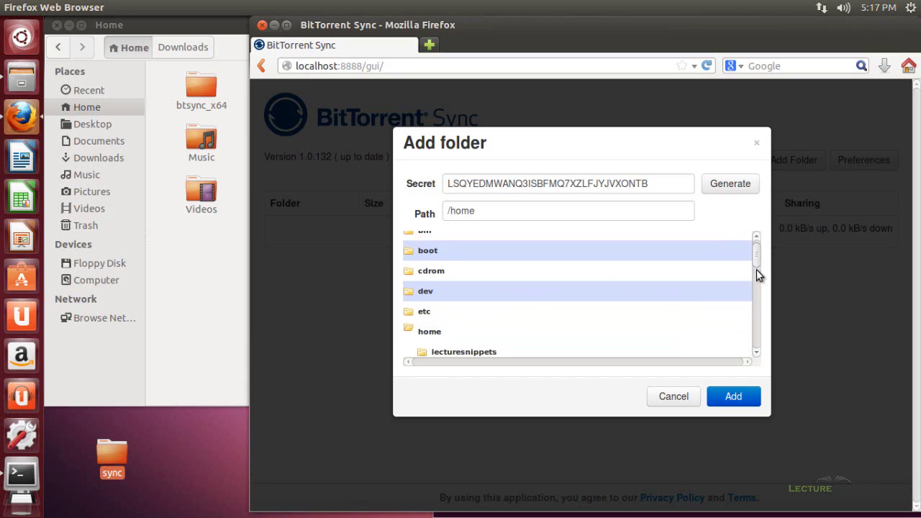
scroll(757, 273, down, 1)
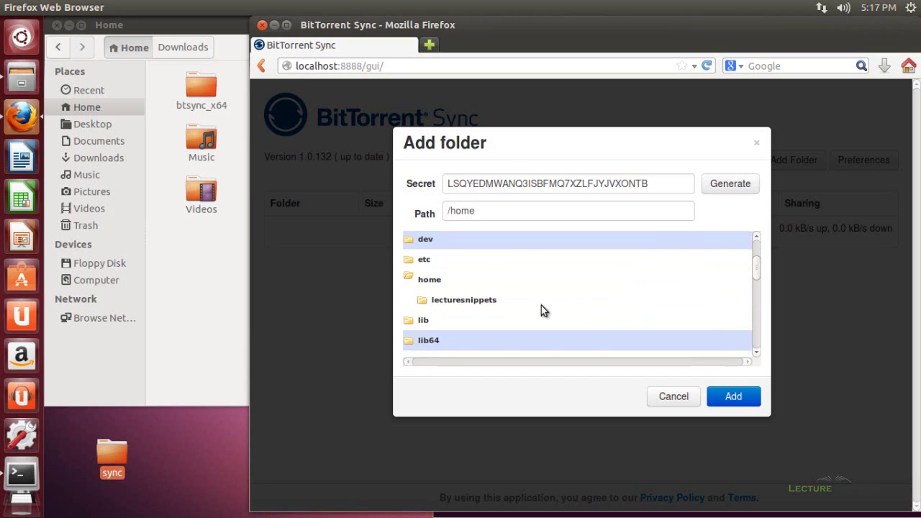
click(446, 302)
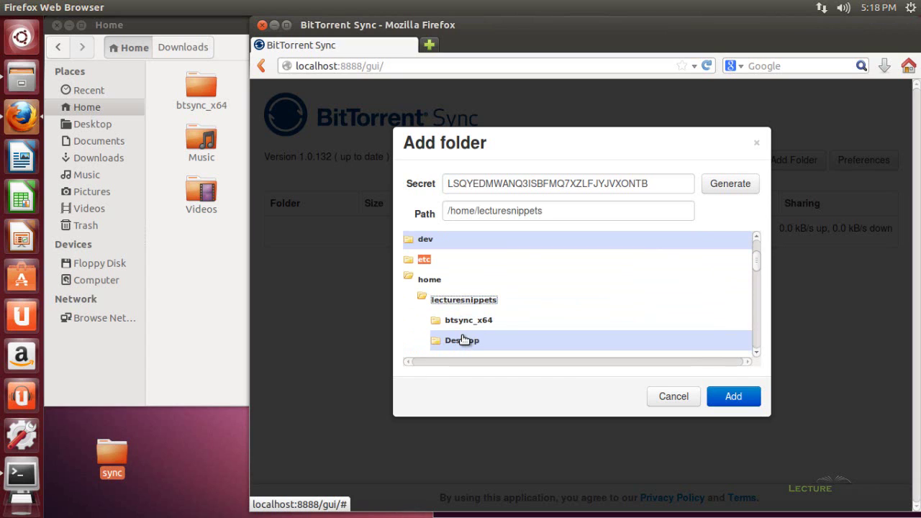
scroll(464, 336, down, 1)
scroll(464, 332, down, 1)
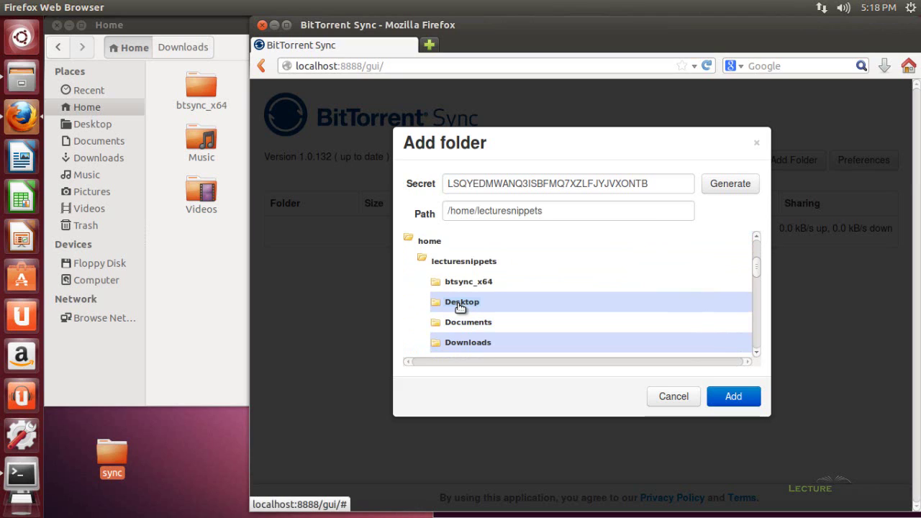
click(459, 304)
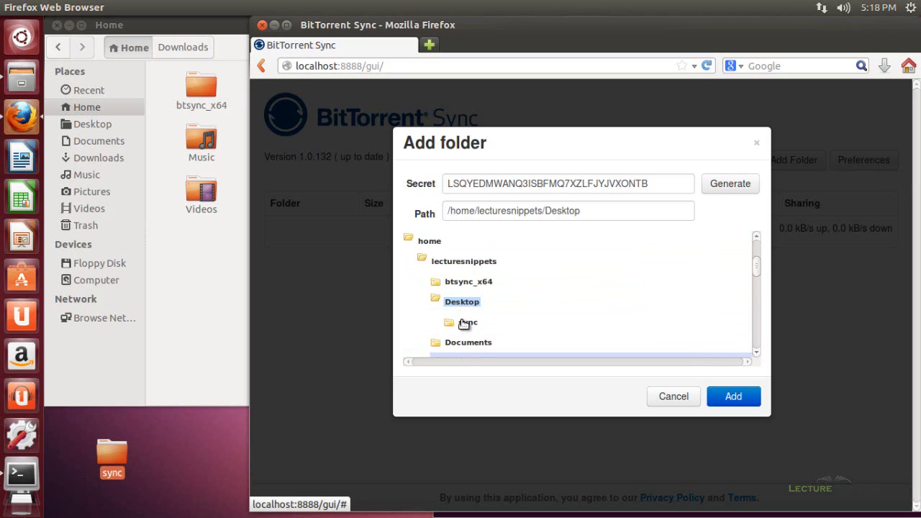
click(468, 323)
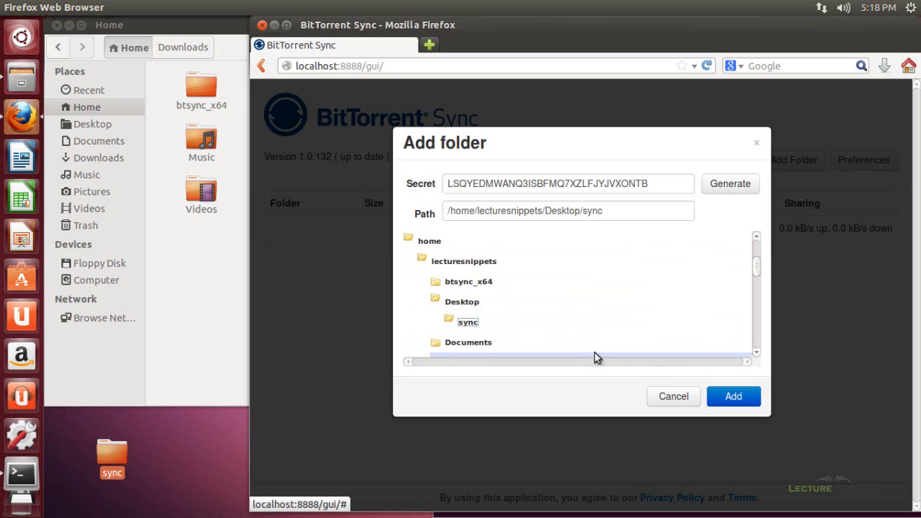
click(730, 396)
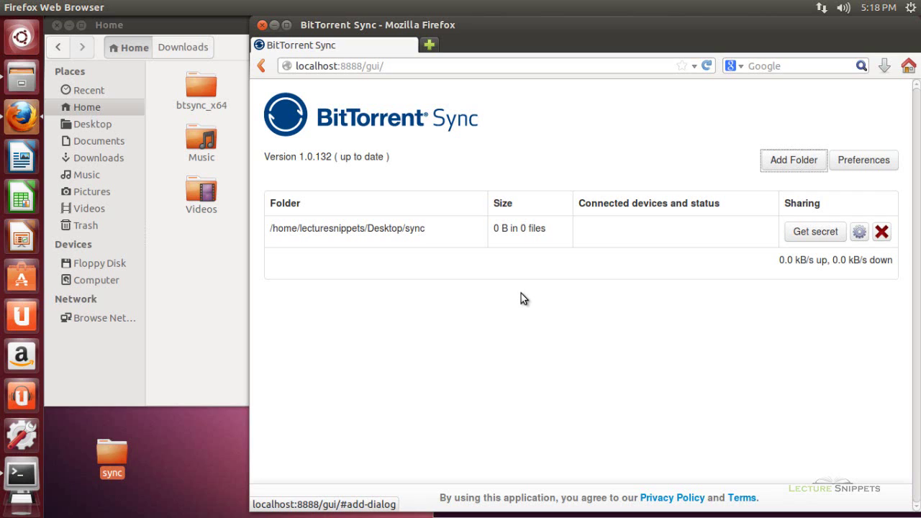
Step: View the sync folder's secret and examine its general and advanced folder preferences, including the read-only secret
click(813, 233)
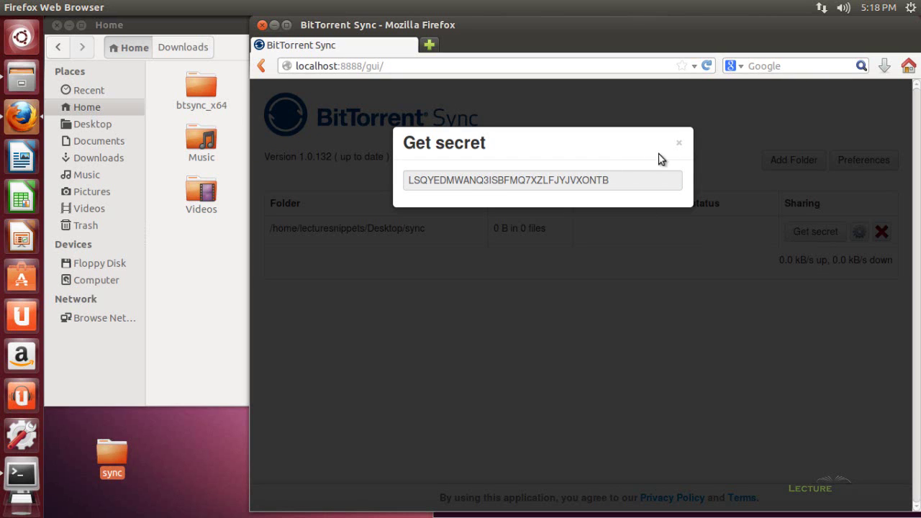
click(678, 149)
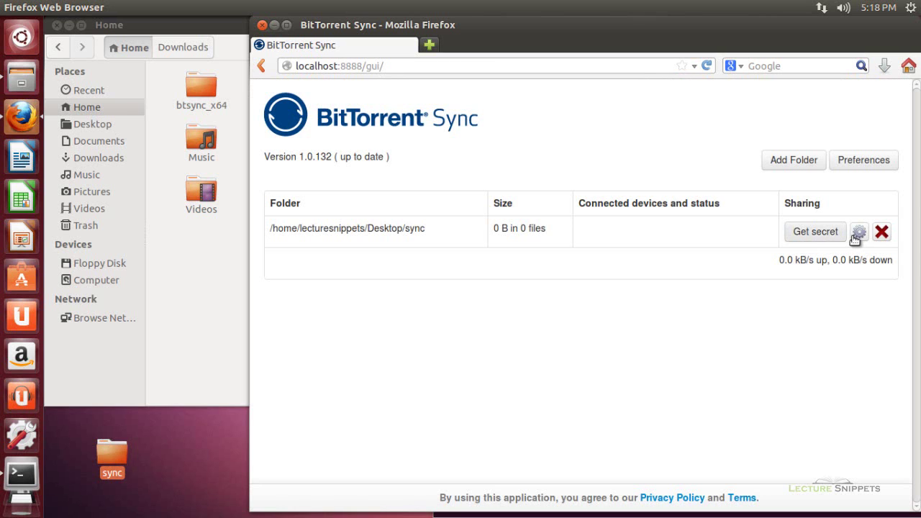
click(859, 234)
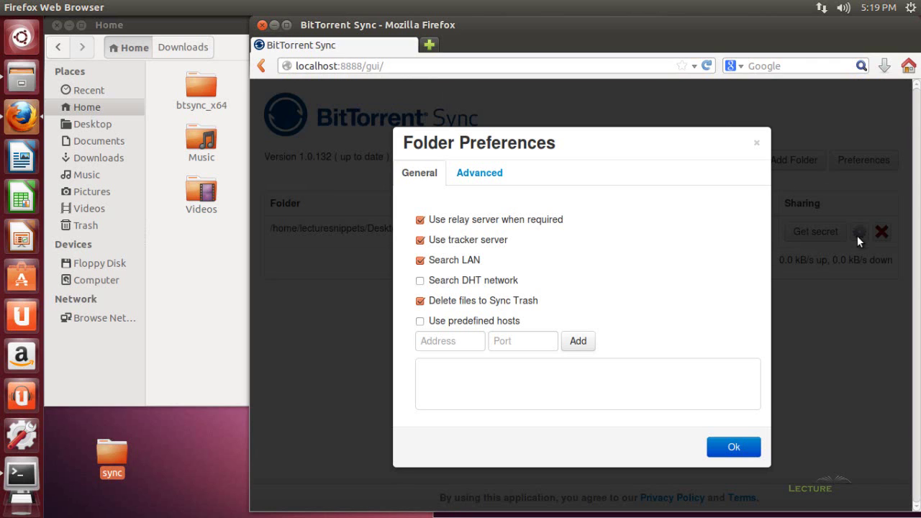
click(505, 175)
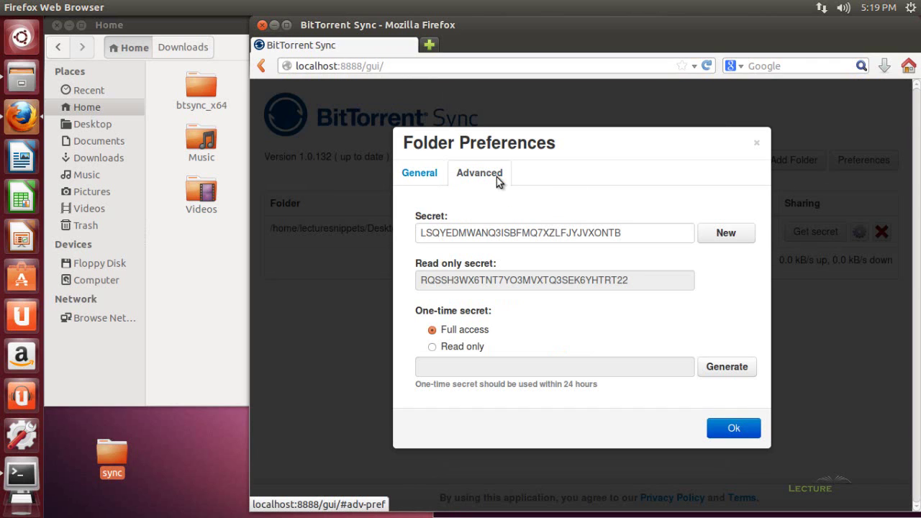
click(629, 233)
click(628, 280)
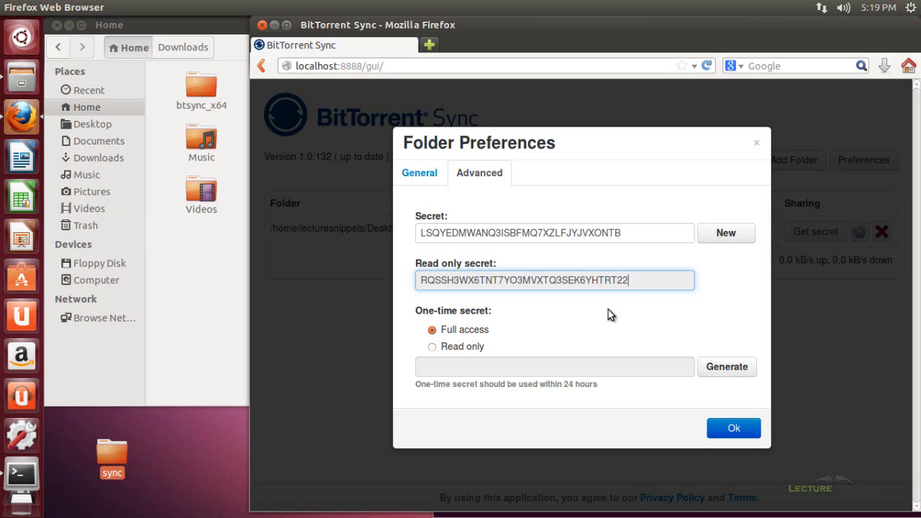
click(756, 144)
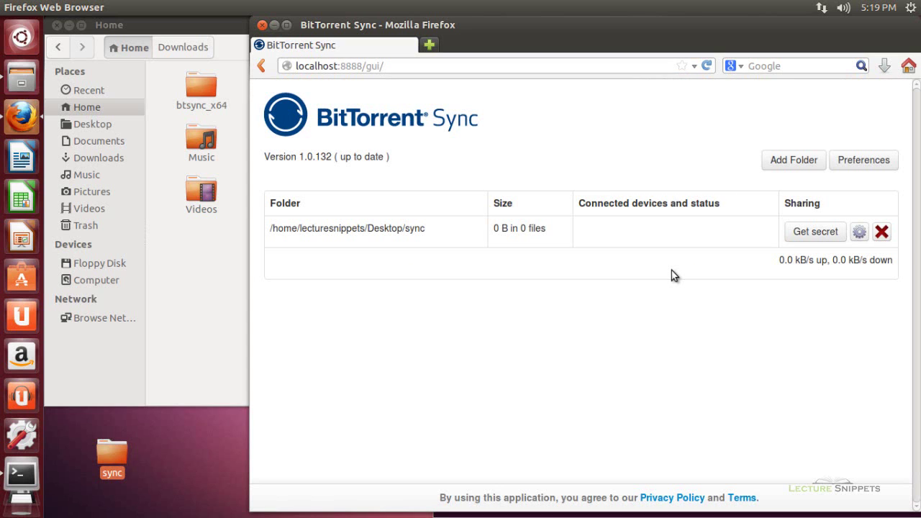
Step: Start adding a second shared folder and paste the secret copied from another device into the Secret field
drag(769, 168, 701, 281)
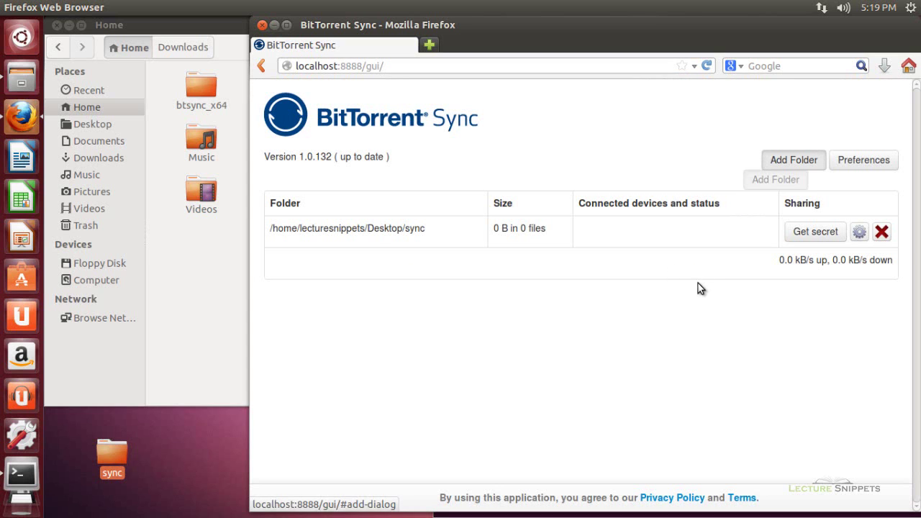
click(776, 168)
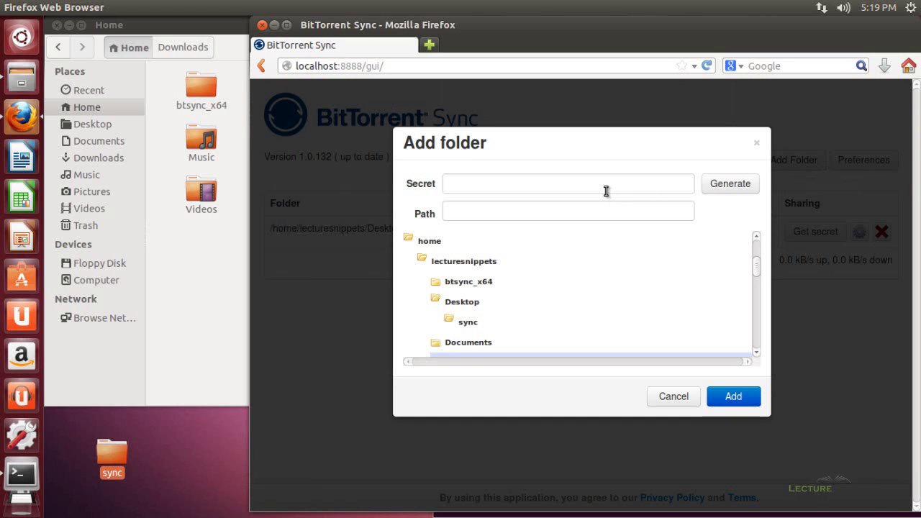
click(607, 191)
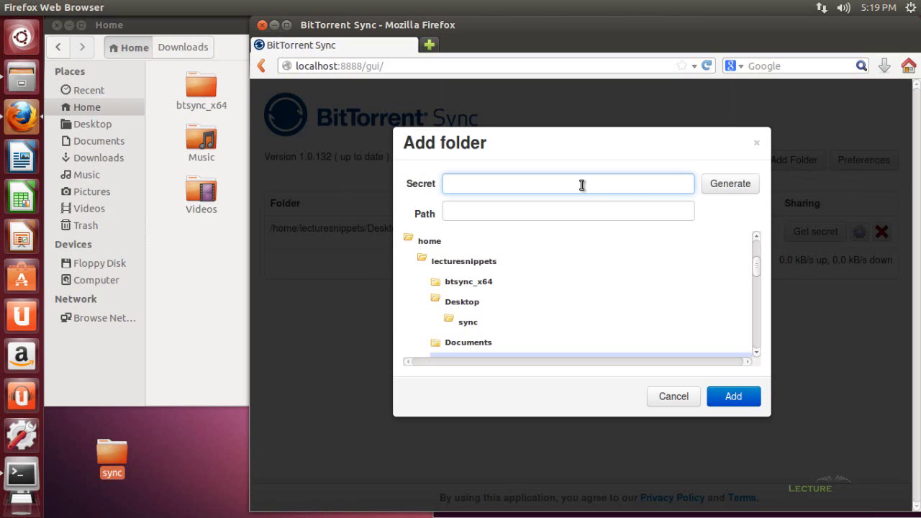
key(ctrl+v)
click(471, 211)
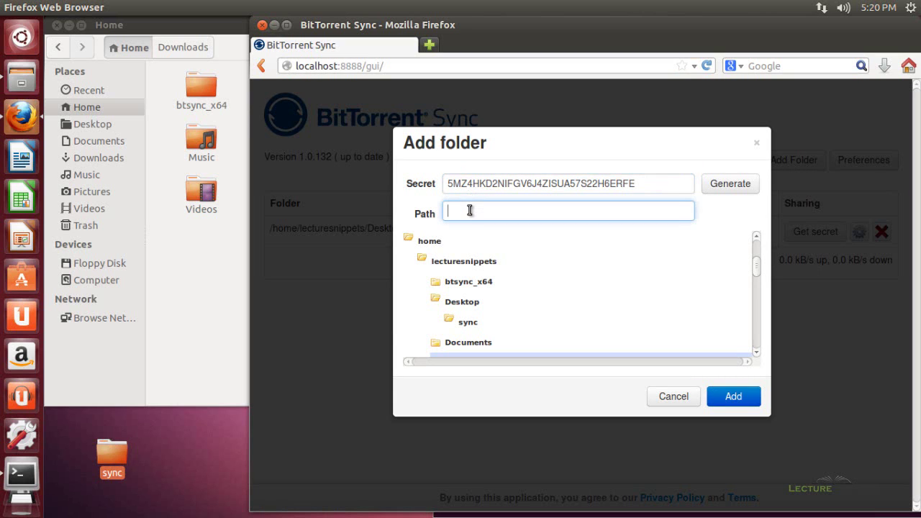
Step: Create another folder named sync2 on the Ubuntu desktop
right_click(186, 433)
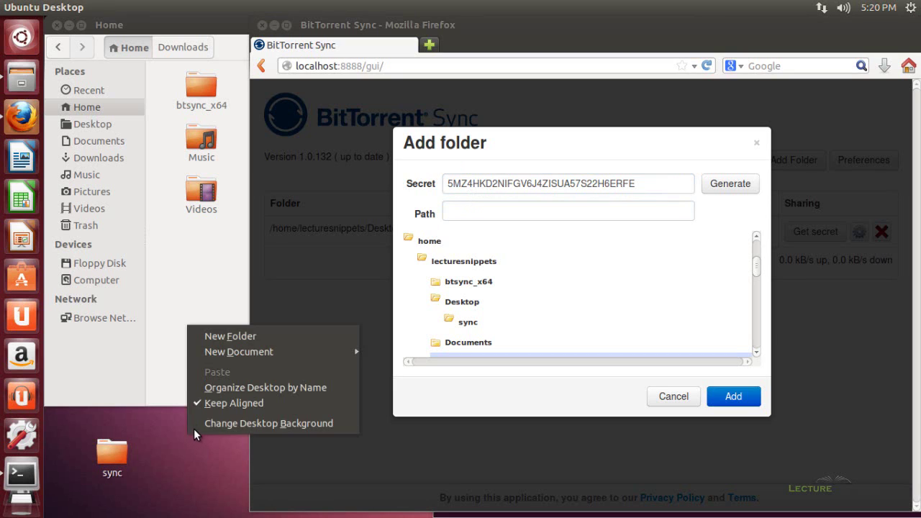
click(227, 336)
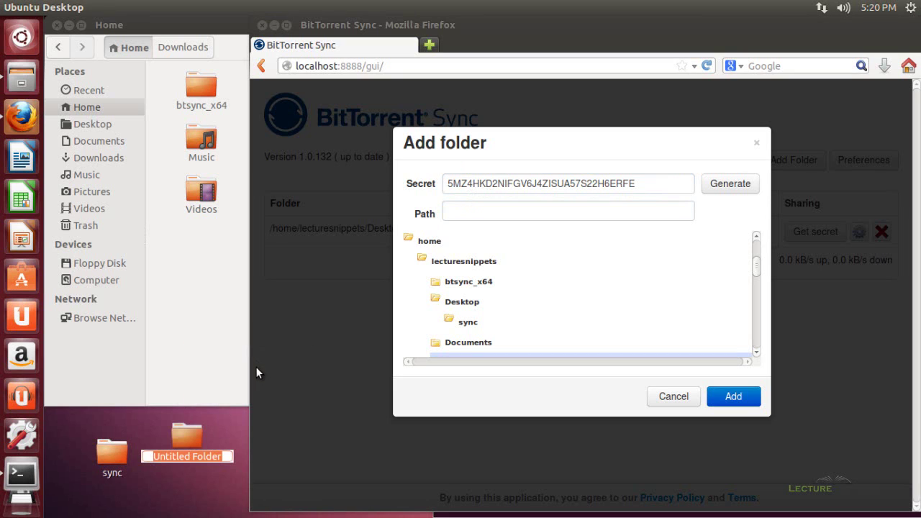
text(sync2)
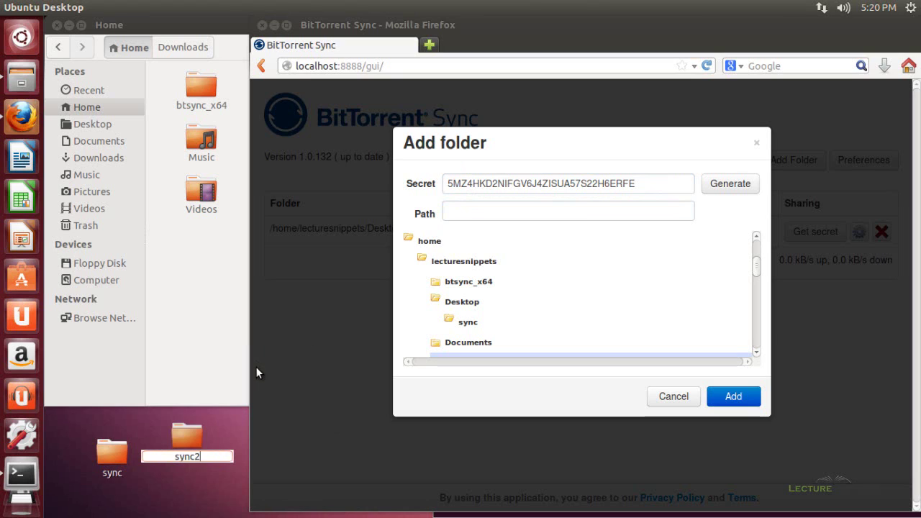
key(Return)
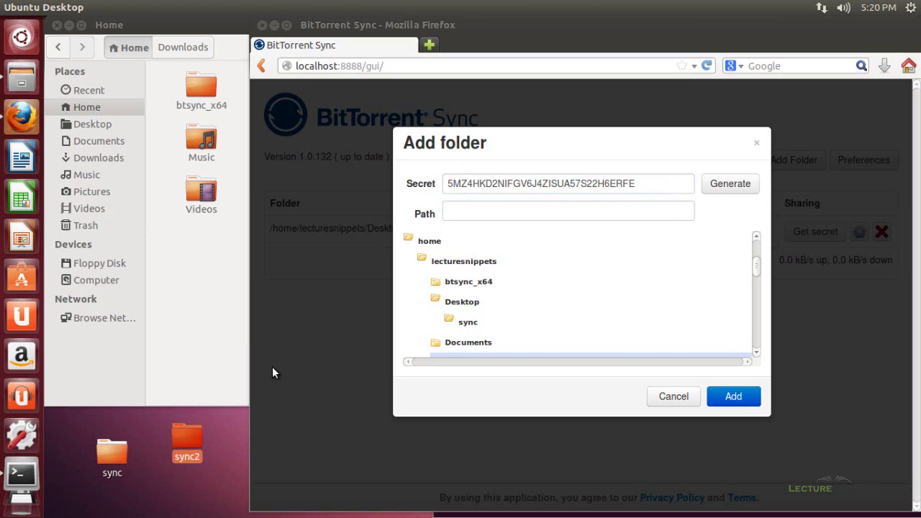
Step: Set the second shared folder's path to the sync2 folder on the Desktop and add it
click(451, 309)
double_click(451, 309)
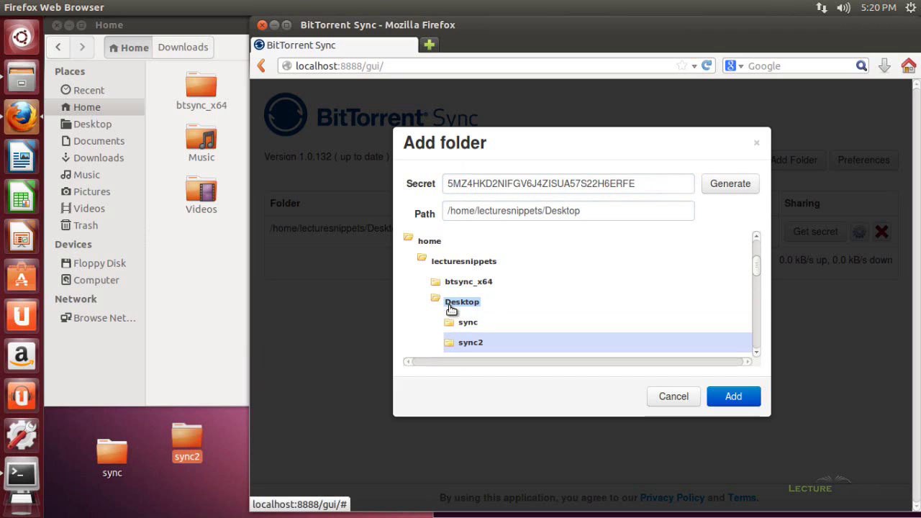
click(465, 348)
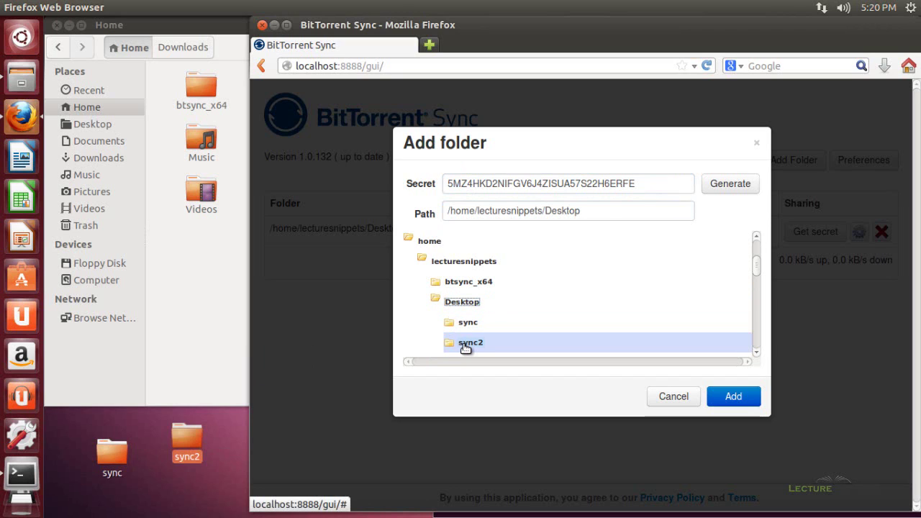
click(465, 346)
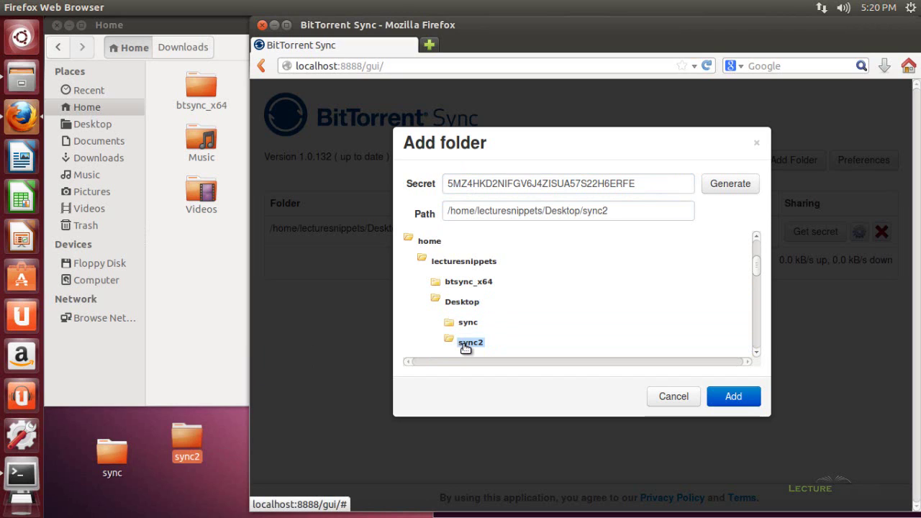
click(717, 403)
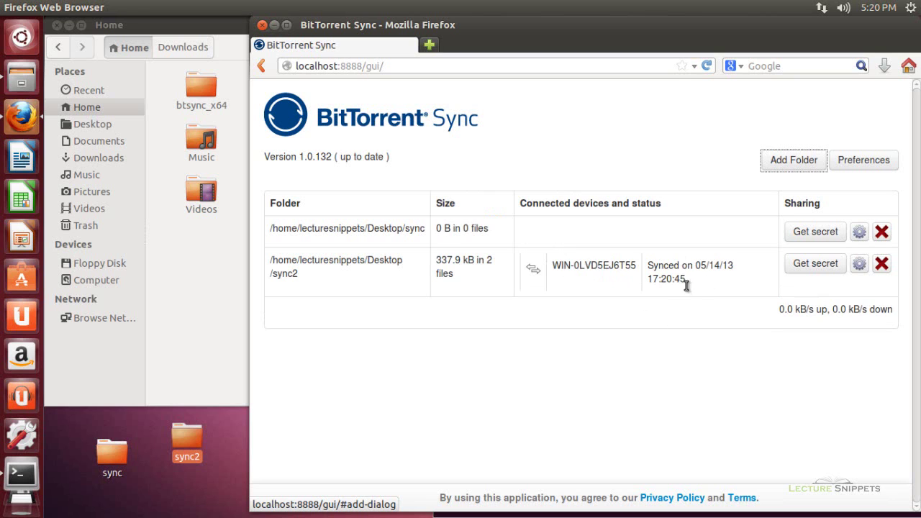
Step: Open the sync2 folder on the desktop to check its synced files, and close its window
double_click(191, 446)
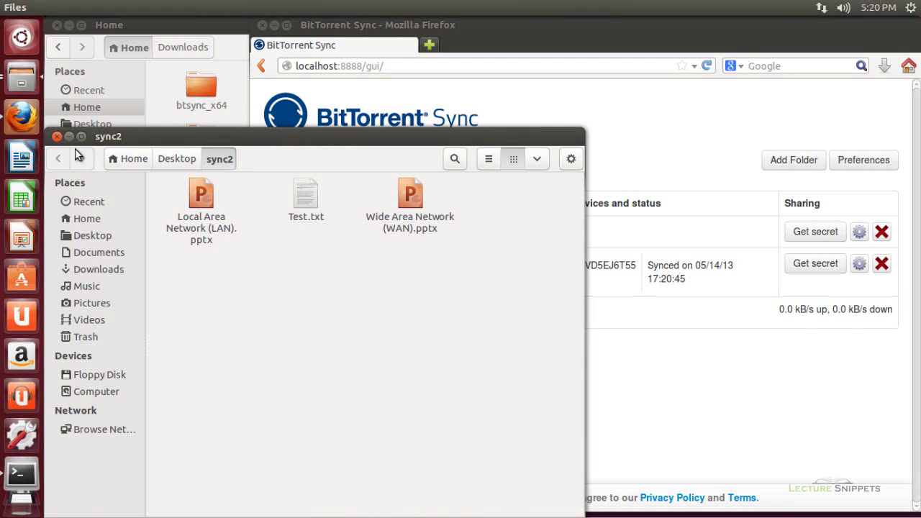
click(57, 136)
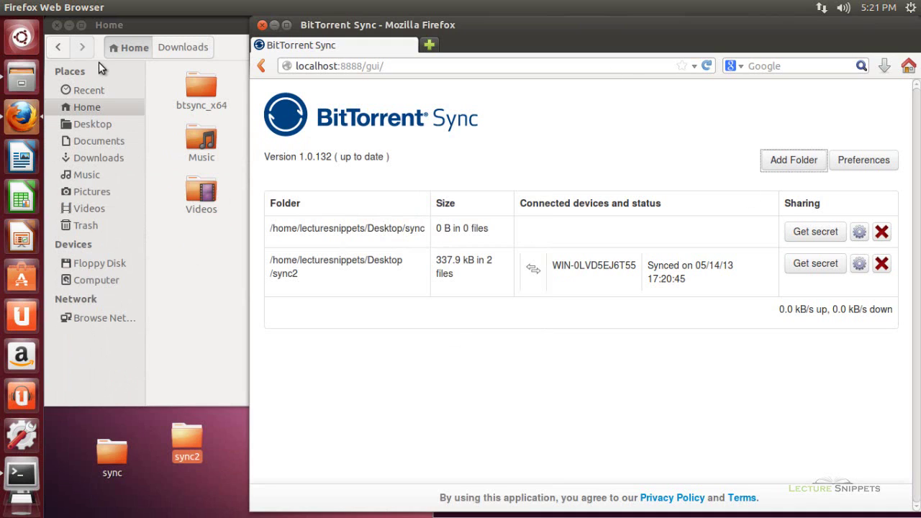
Step: Open Startup Applications and start a new startup program entry named BitTorrent Sync
click(31, 40)
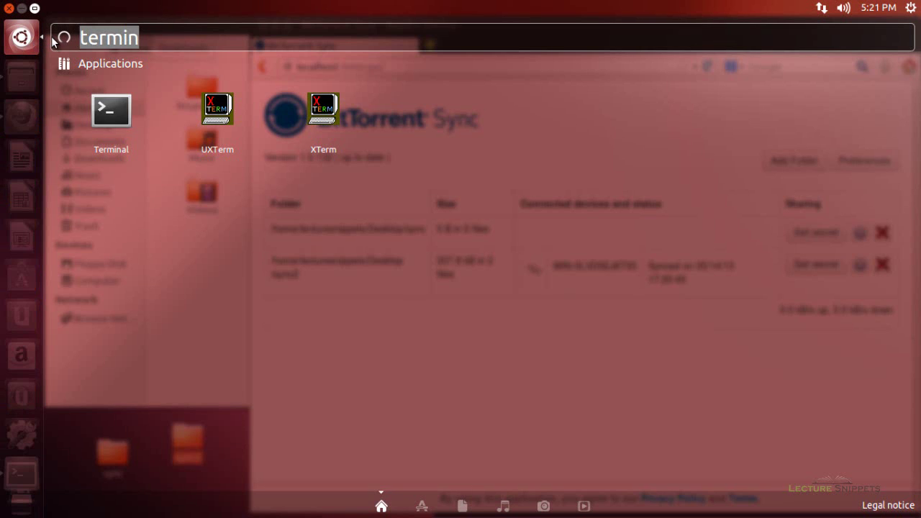
text(startup)
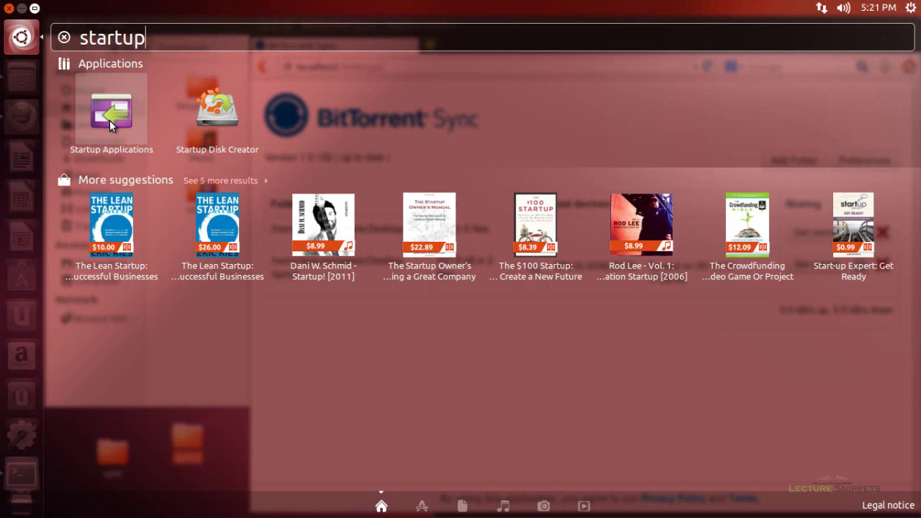
click(109, 120)
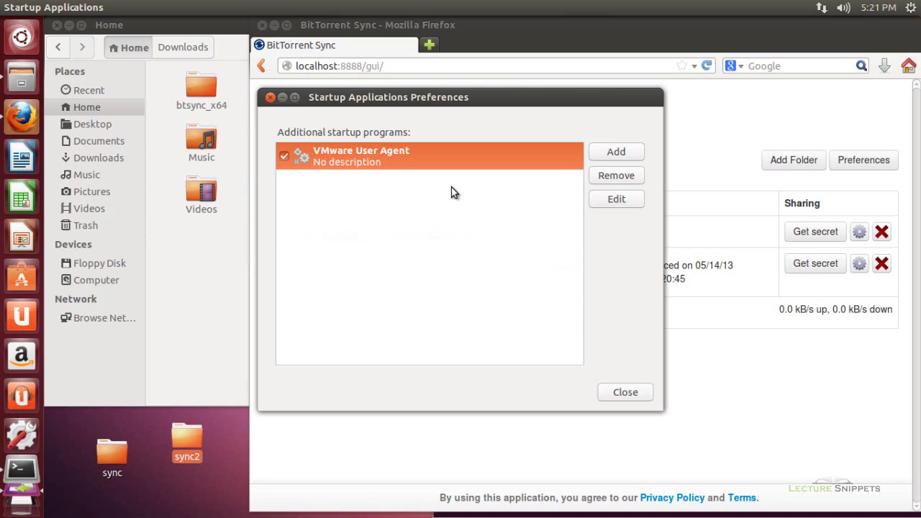
click(604, 152)
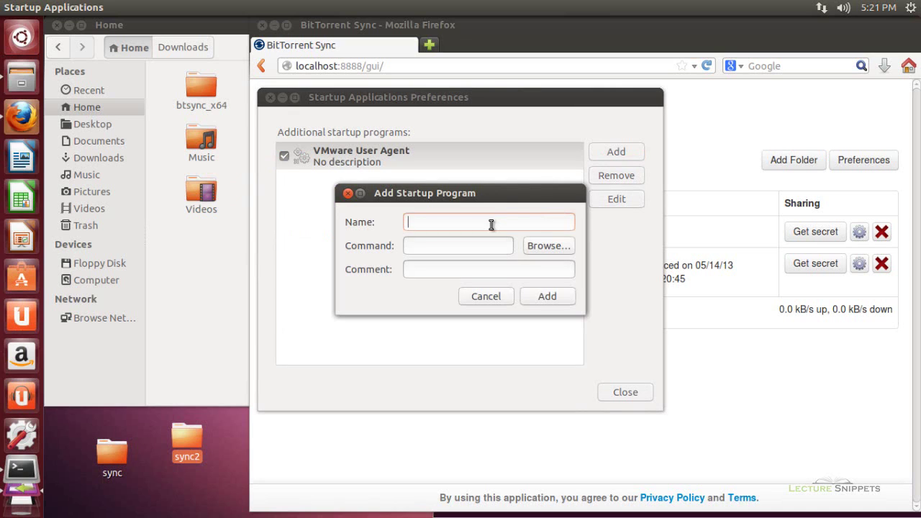
text(BitTorrent Sn)
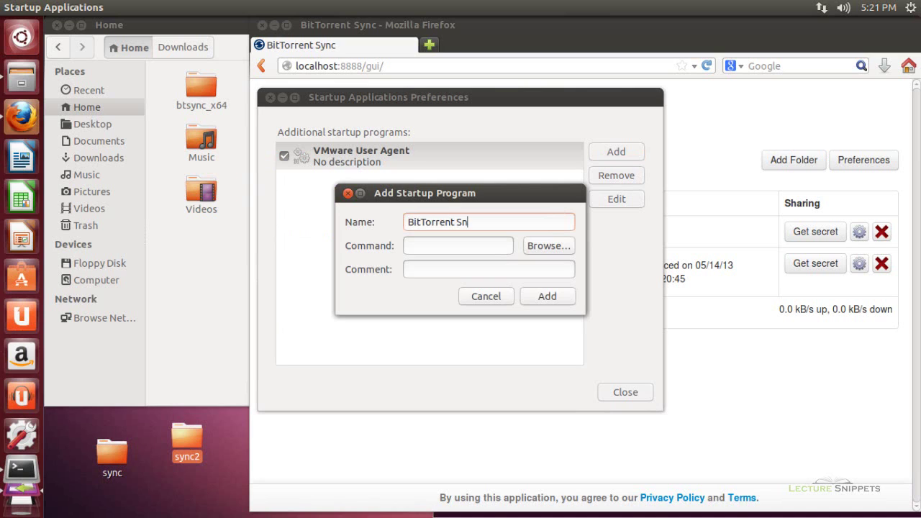
key(BackSpace)
text(ync)
key(Tab)
Step: Set the startup entry's command to the btsync file in the home folder's btsync_x64 directory, add the entry, and close the preferences
click(528, 249)
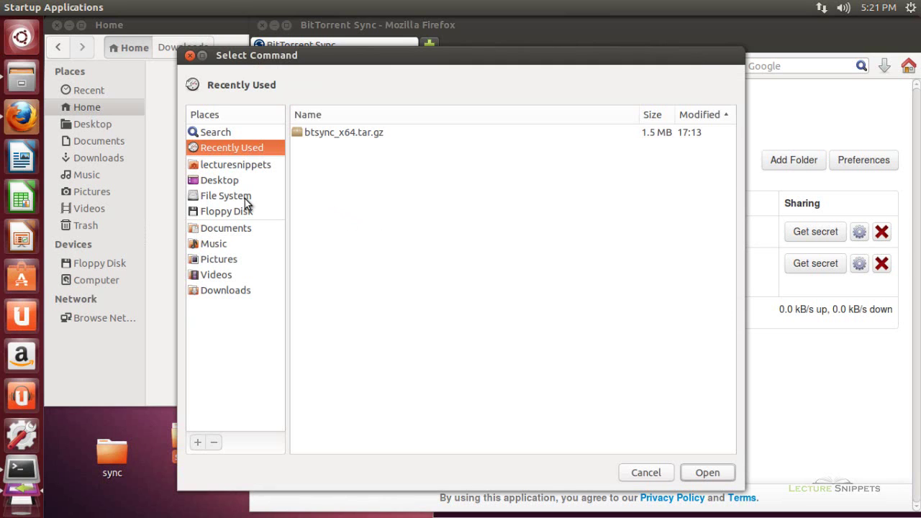
click(233, 170)
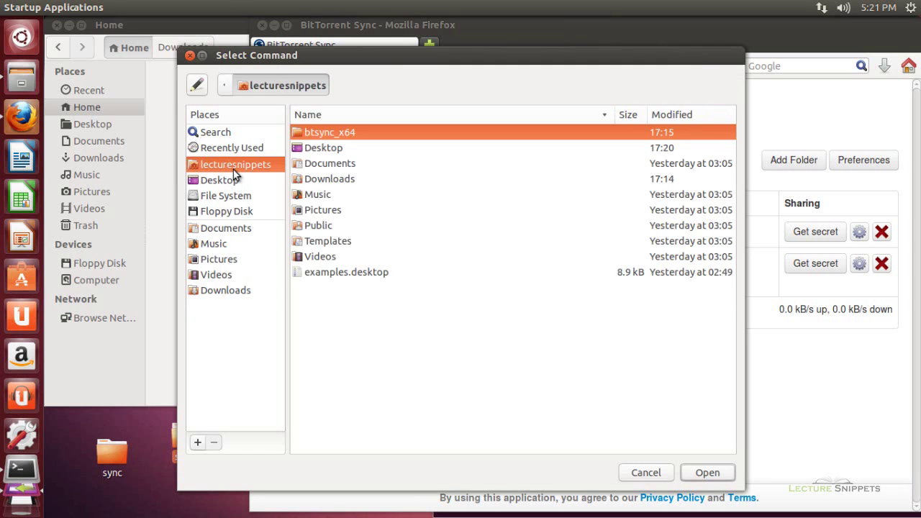
double_click(299, 137)
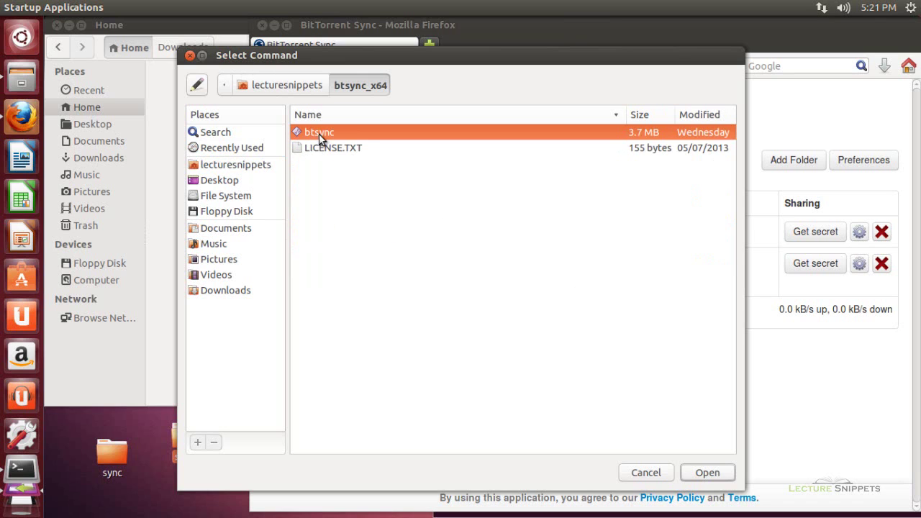
click(693, 475)
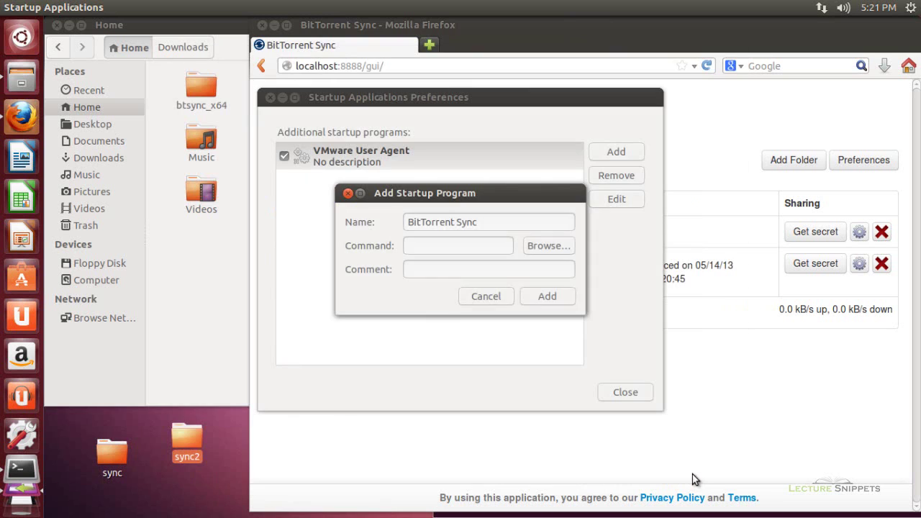
click(550, 301)
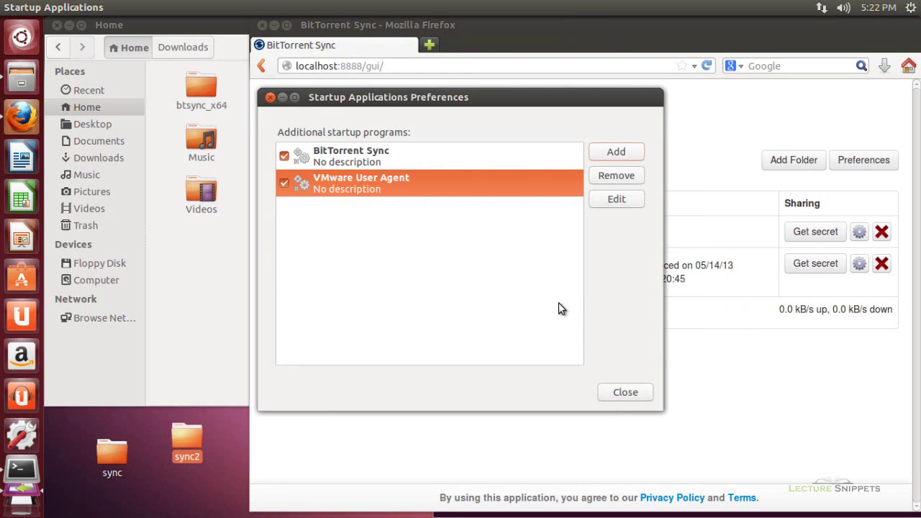
click(638, 393)
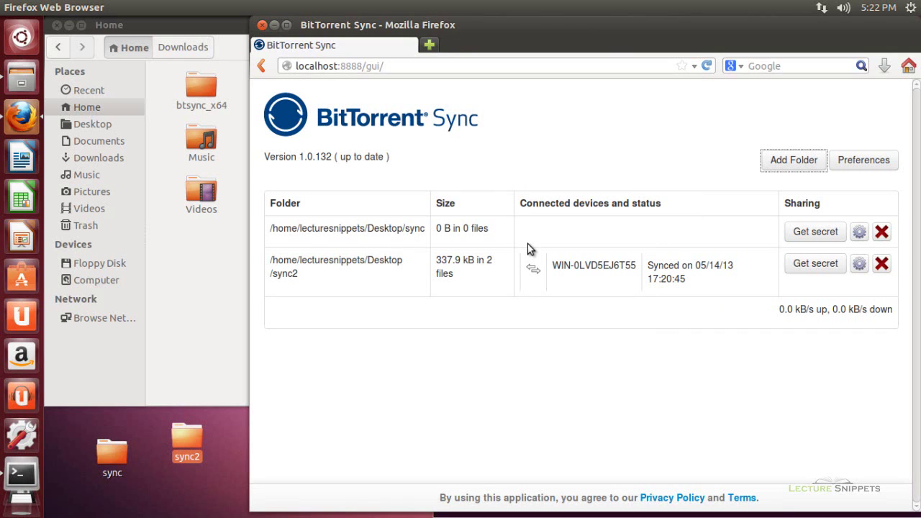
click(411, 66)
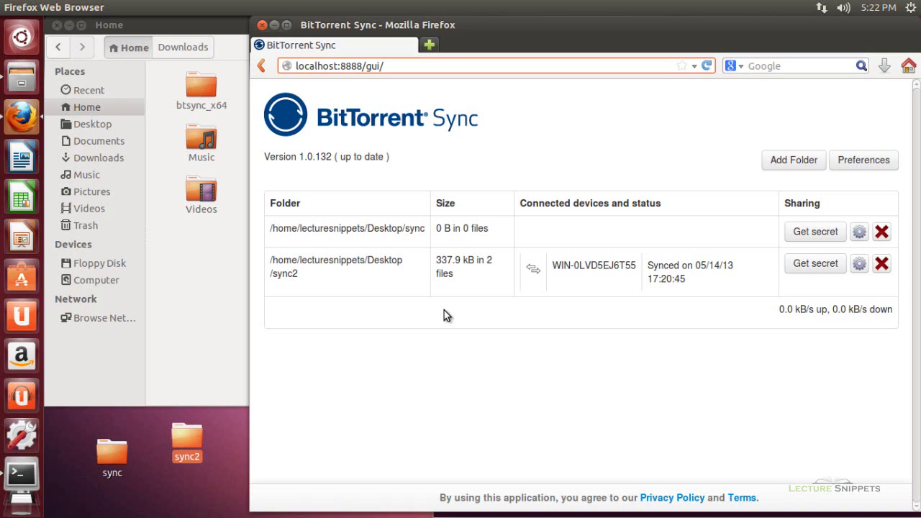
Step: Switch to the Terminal and install gufw with sudo apt-get install gufw, entering the account password and accepting the installation
click(33, 469)
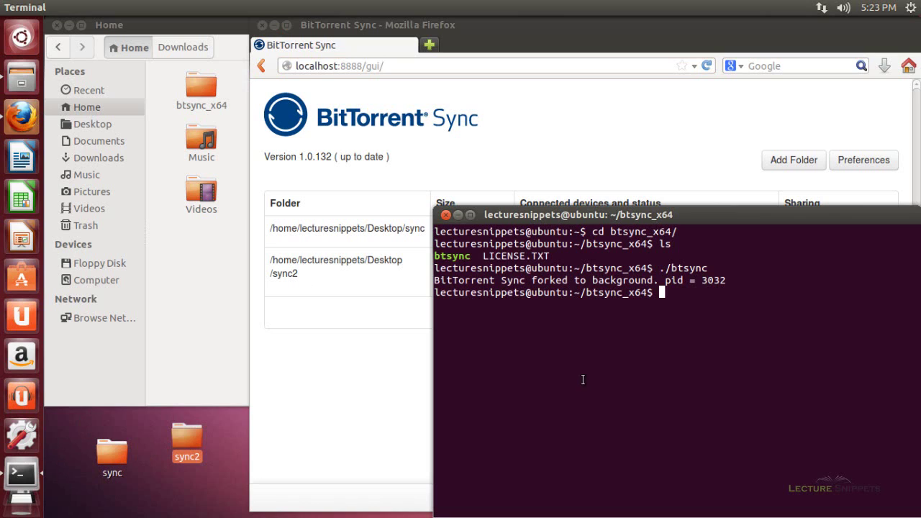
text(sudo)
key(BackSpace)
text(o apt-get)
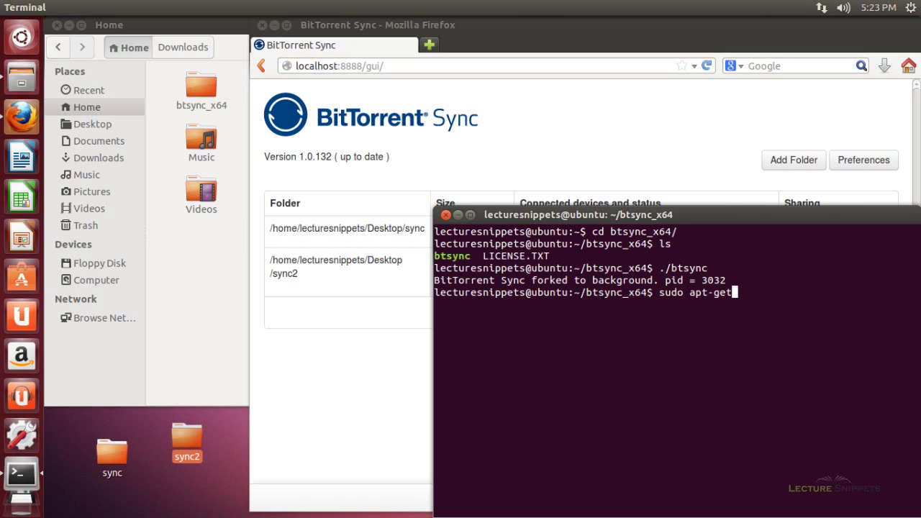
text( install g)
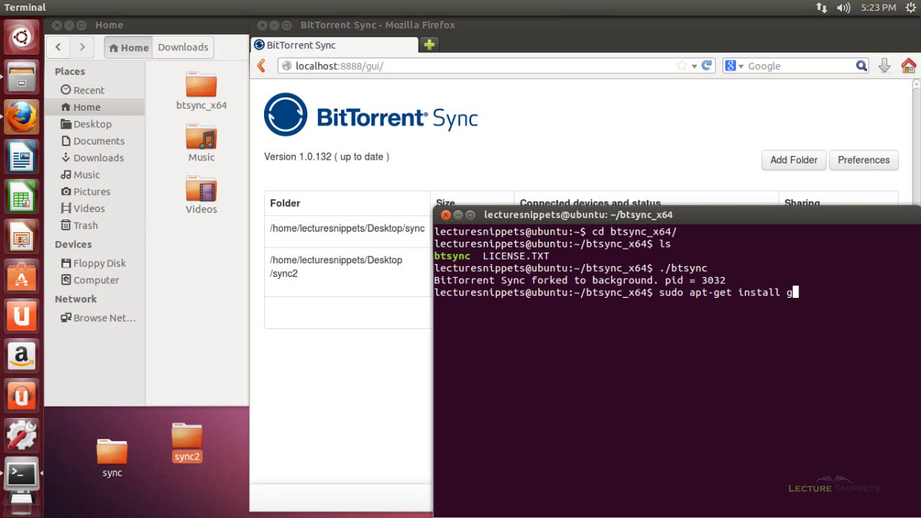
text(ufw)
key(Return)
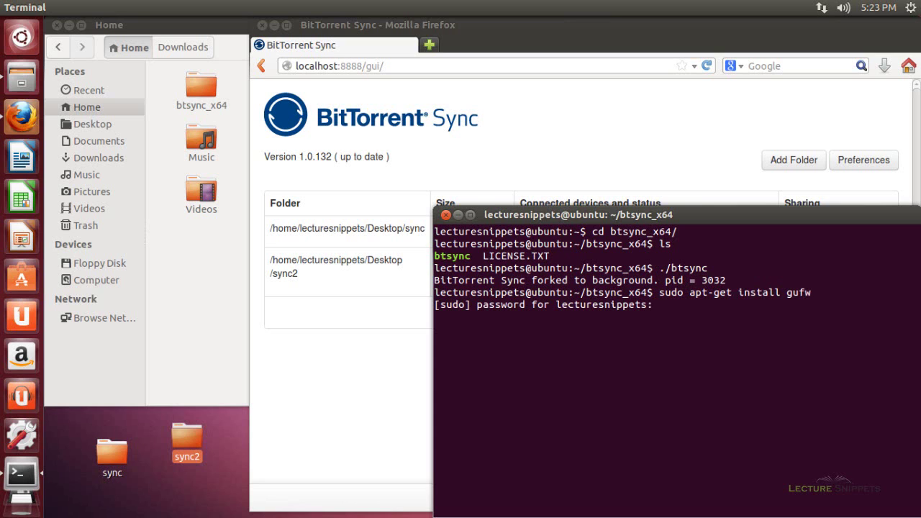
key(Return)
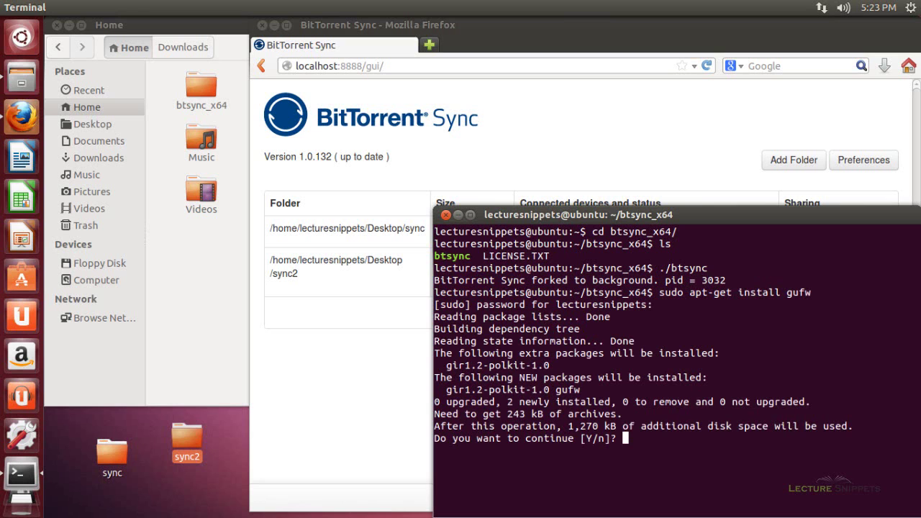
text(y)
key(Return)
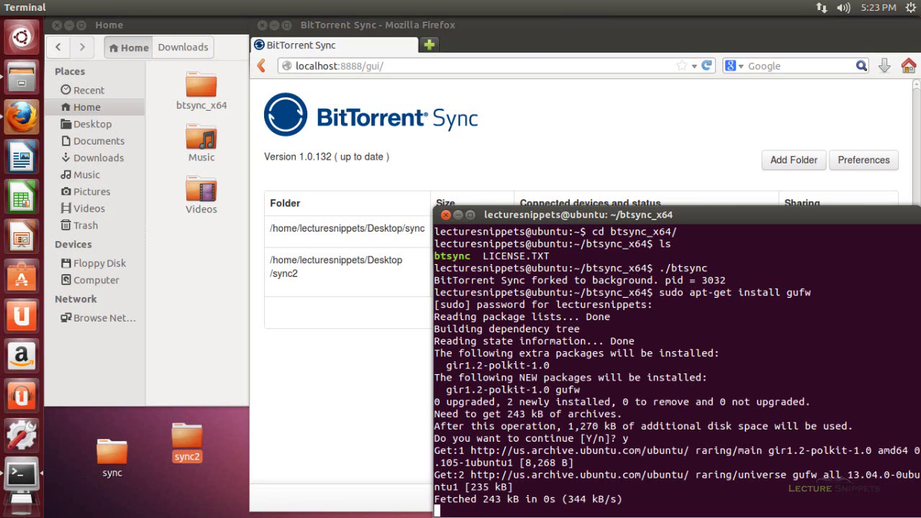
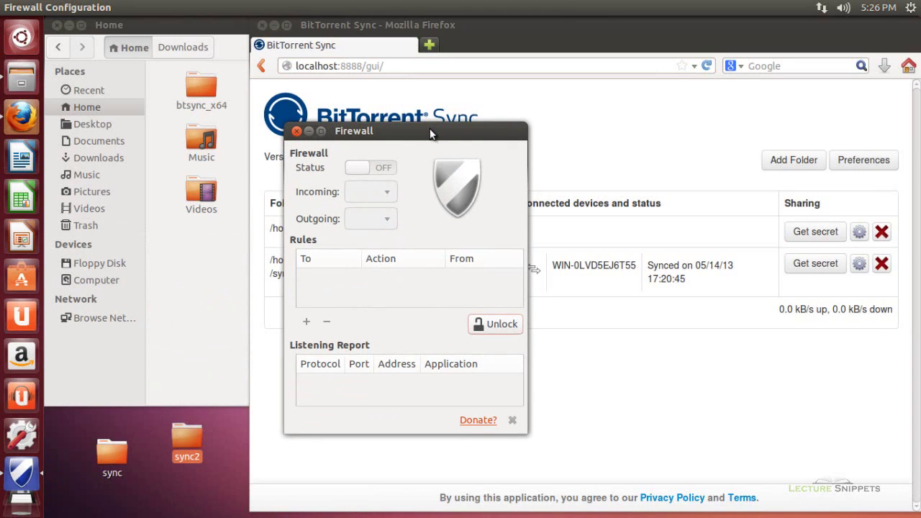
Step: Unlock the firewall configuration with the account password, and enable the firewall with incoming traffic set to Allow
click(482, 324)
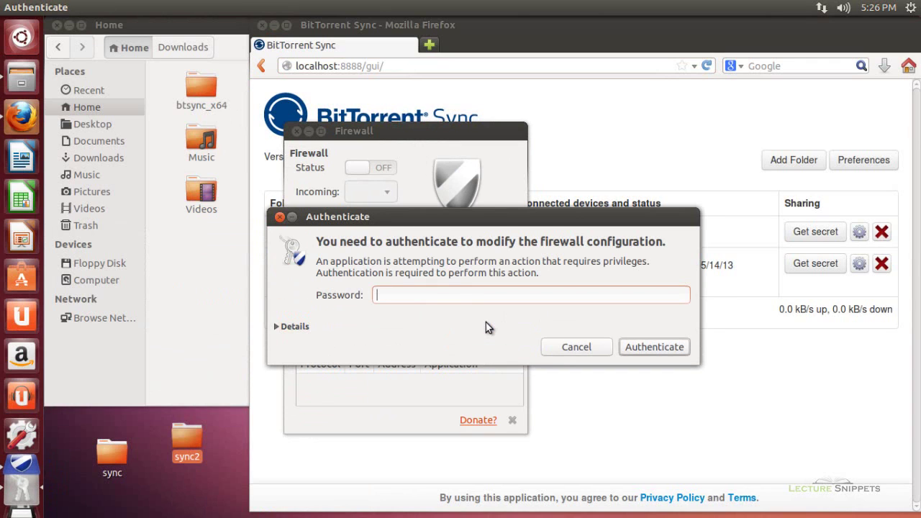
text(********)
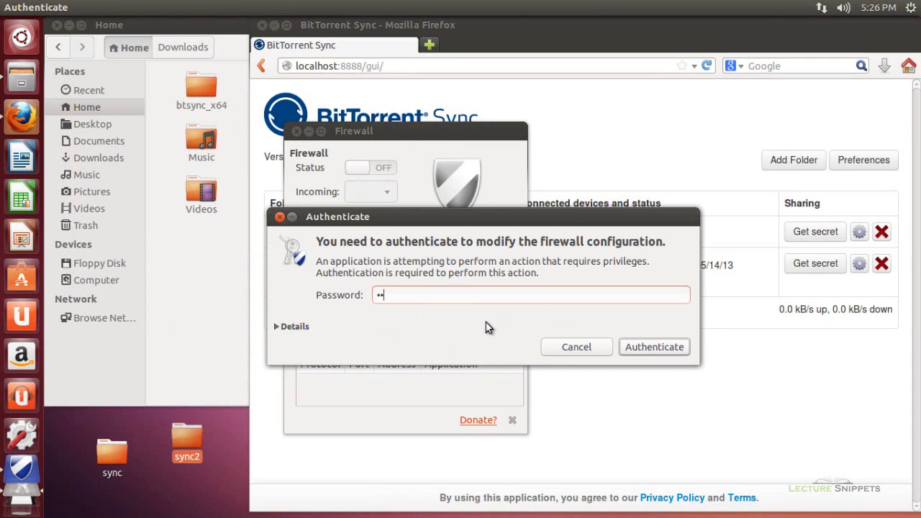
key(Return)
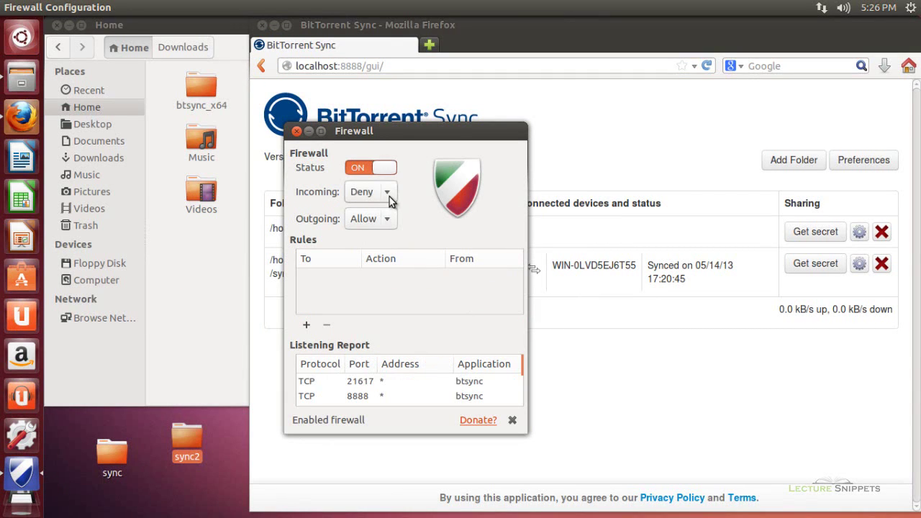
click(389, 197)
click(379, 232)
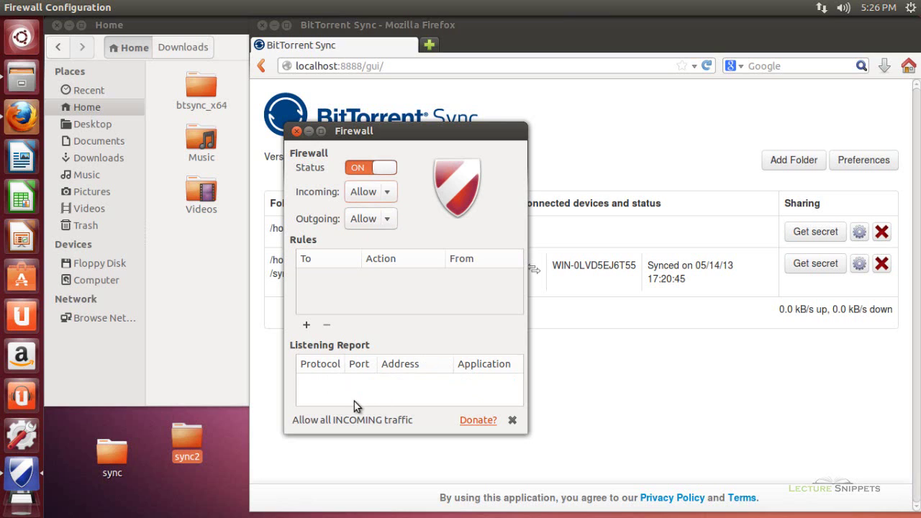
Step: Add a simple firewall rule that denies incoming TCP traffic on port 8888, and close the rule dialog
click(307, 326)
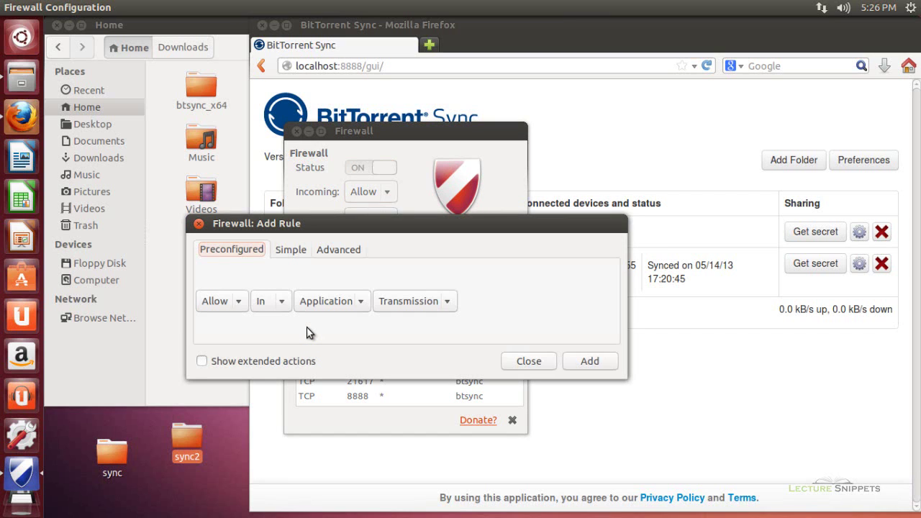
click(290, 253)
click(241, 304)
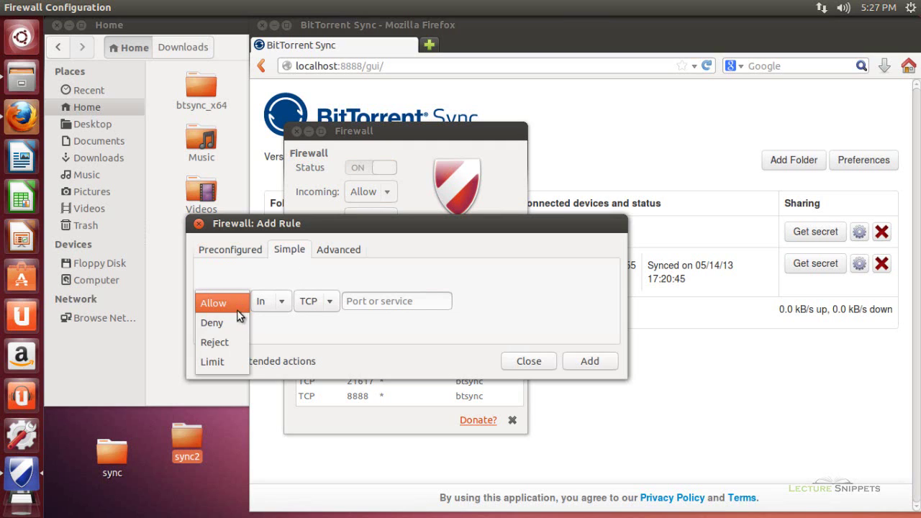
click(228, 322)
click(258, 303)
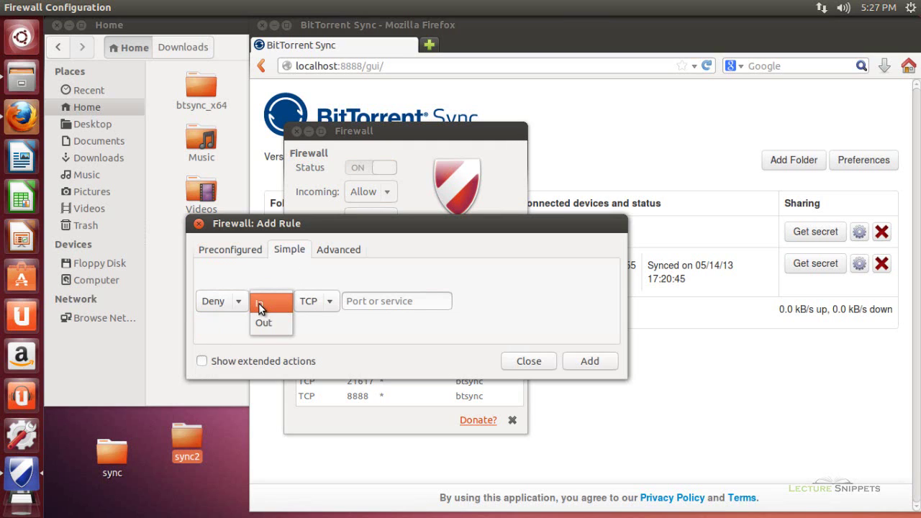
click(258, 303)
click(373, 301)
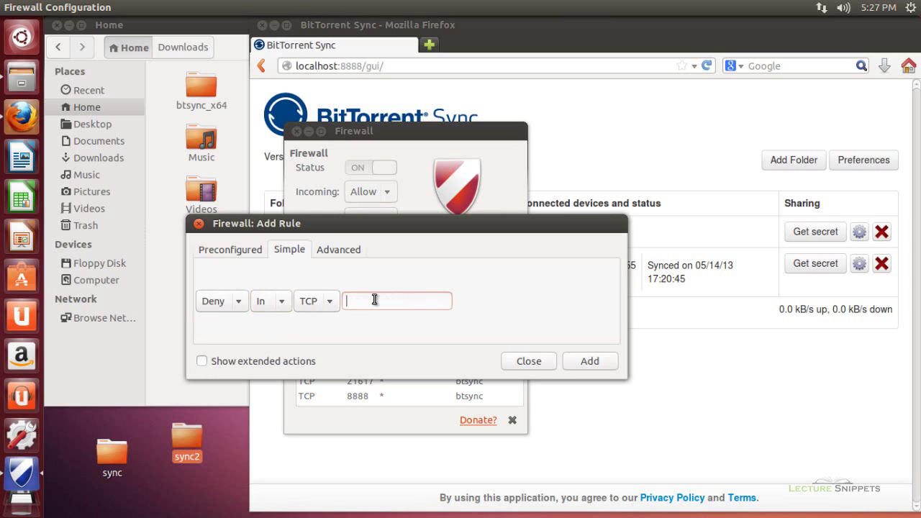
text(8888)
click(587, 366)
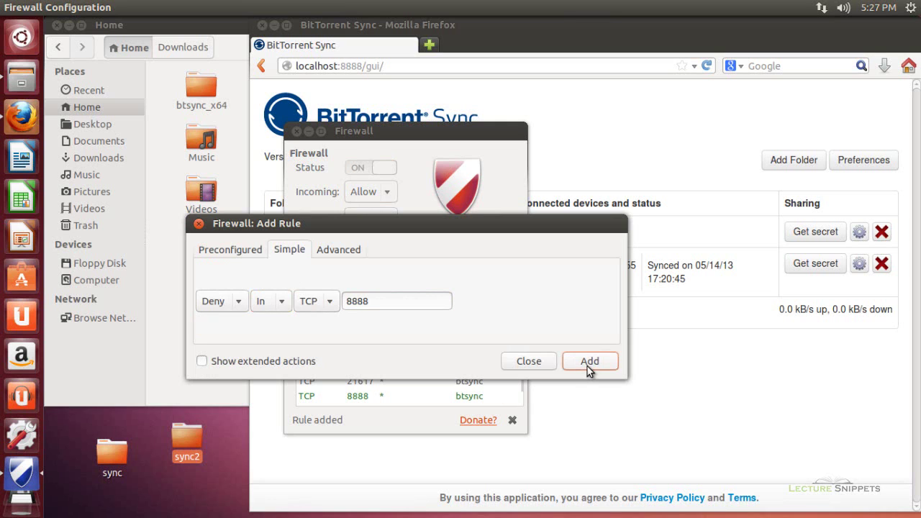
click(542, 363)
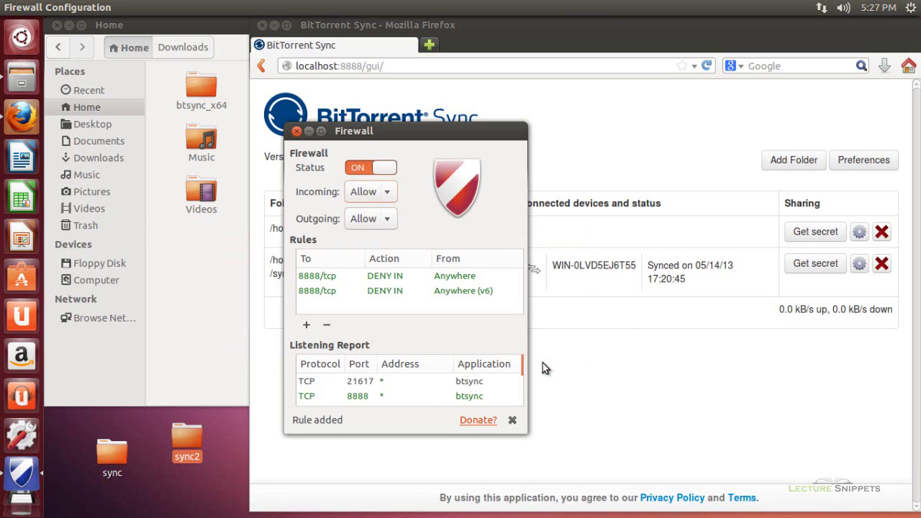